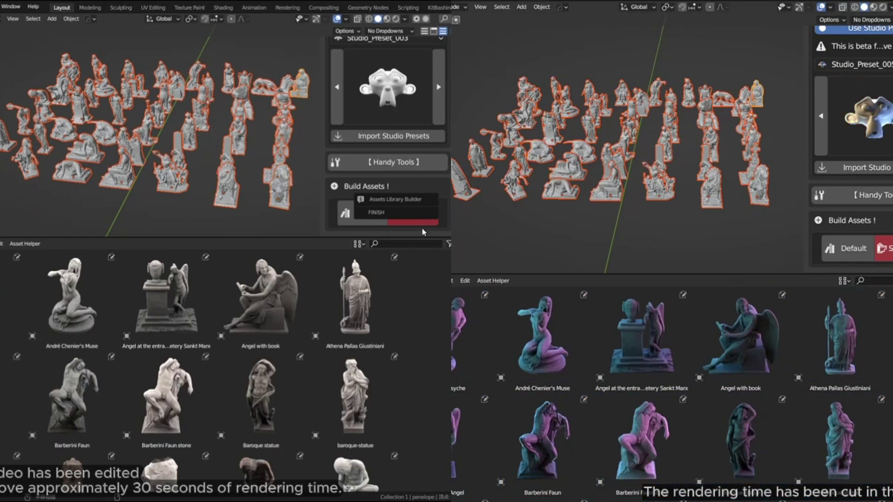
# - Switch the studio preset to Studio_Preset_008 and rebuild the selected statues' asset previews with it
pyautogui.scroll(-10, 421, 282)
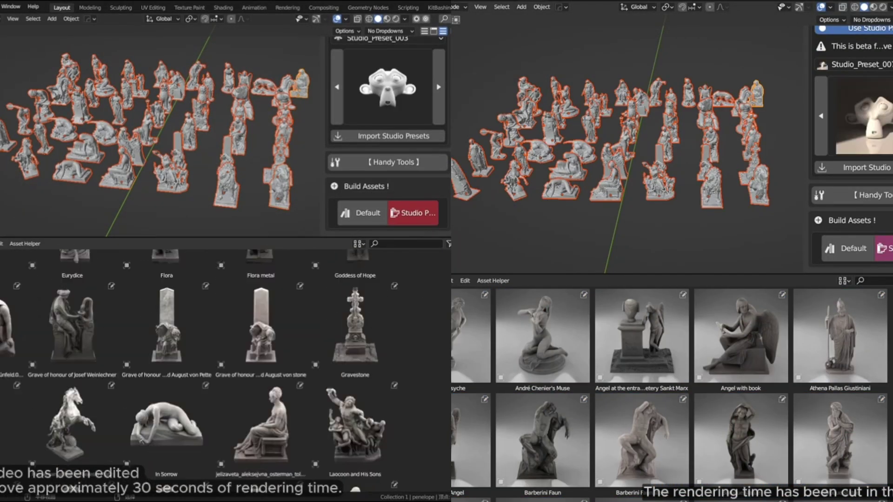
pyautogui.scroll(10, 223, 363)
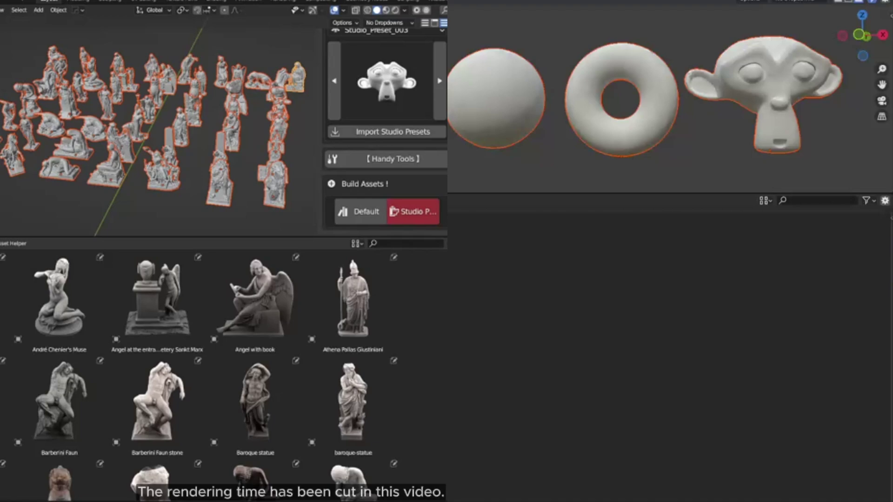
pyautogui.click(389, 87)
pyautogui.click(438, 87)
pyautogui.click(413, 212)
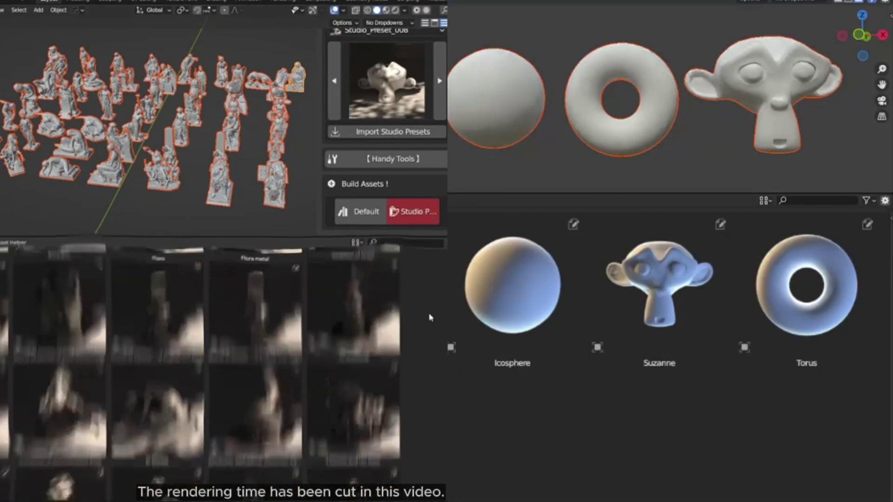
pyautogui.click(442, 100)
pyautogui.click(439, 81)
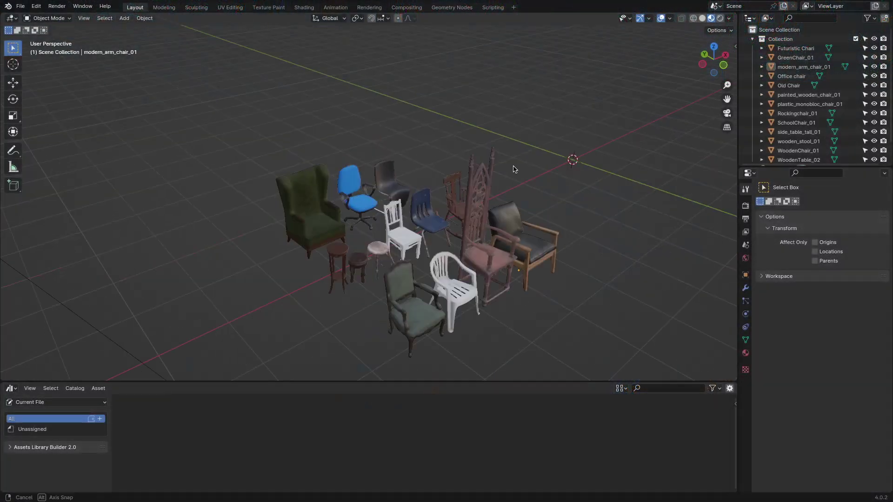
# - Mark GreenChair_01, modern_arm_chair_01, plastic_monobloc_chair_01 and WoodenChair_01 as assets
pyautogui.moveTo(513, 169); pyautogui.dragTo(501, 96, button='middle')
pyautogui.moveTo(535, 213); pyautogui.dragTo(335, 275)
pyautogui.moveTo(419, 288); pyautogui.dragTo(423, 223, button='middle')
pyautogui.scroll(3, 423, 223)
pyautogui.keyDown('shift'); pyautogui.moveTo(423, 223); pyautogui.dragTo(435, 272, button='middle'); pyautogui.keyUp('shift')
pyautogui.click(144, 19)
pyautogui.moveTo(186, 141)
pyautogui.click(261, 148)
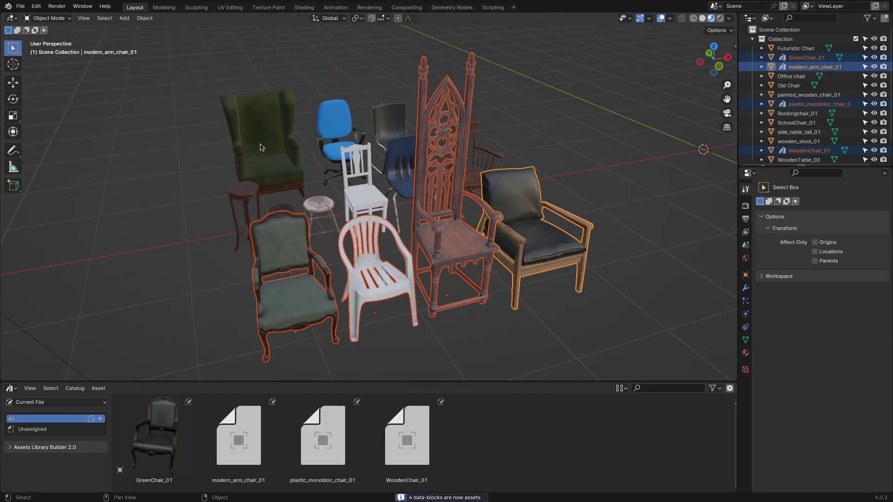
# - Clear the modern_arm_chair_01 asset and mark that chair as an asset again
pyautogui.moveTo(236, 383); pyautogui.dragTo(237, 356)
pyautogui.click(375, 418)
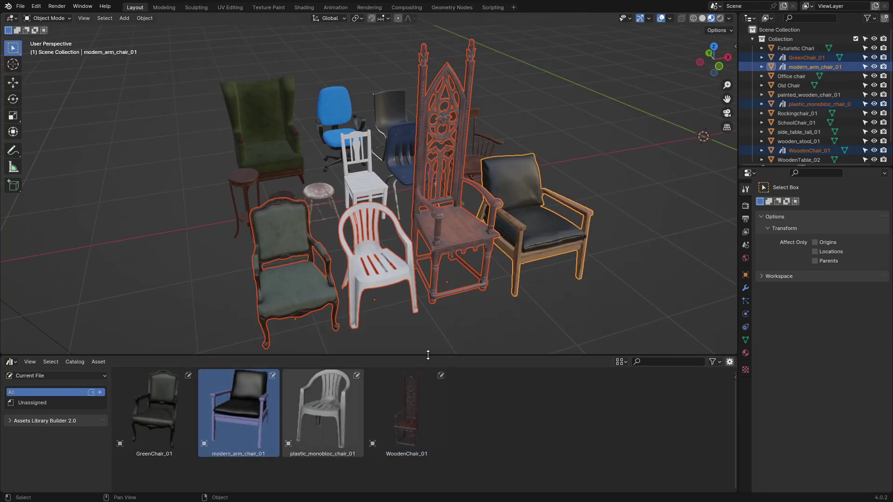
pyautogui.click(544, 237)
pyautogui.click(145, 18)
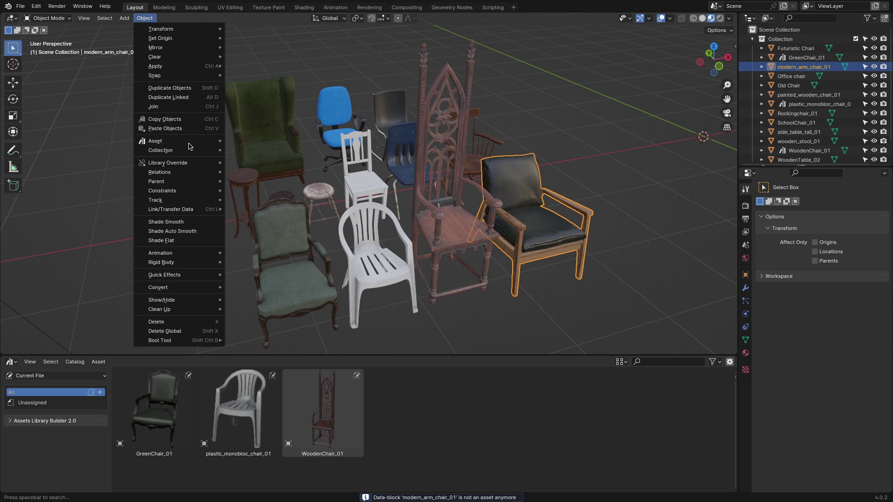
pyautogui.moveTo(186, 144)
pyautogui.click(261, 148)
# - Mark painted_wooden_chair_01, Rockingchair_01, SchoolChair_01, side_table_tall_01 and wooden_stool_01 as assets
pyautogui.moveTo(583, 215); pyautogui.dragTo(648, 215, button='middle')
pyautogui.moveTo(534, 52); pyautogui.dragTo(482, 173)
pyautogui.keyDown('shift'); pyautogui.click(509, 182); pyautogui.keyUp('shift')
pyautogui.keyDown('shift'); pyautogui.click(507, 183); pyautogui.keyUp('shift')
pyautogui.moveTo(507, 183); pyautogui.dragTo(410, 181, button='middle')
pyautogui.click(144, 18)
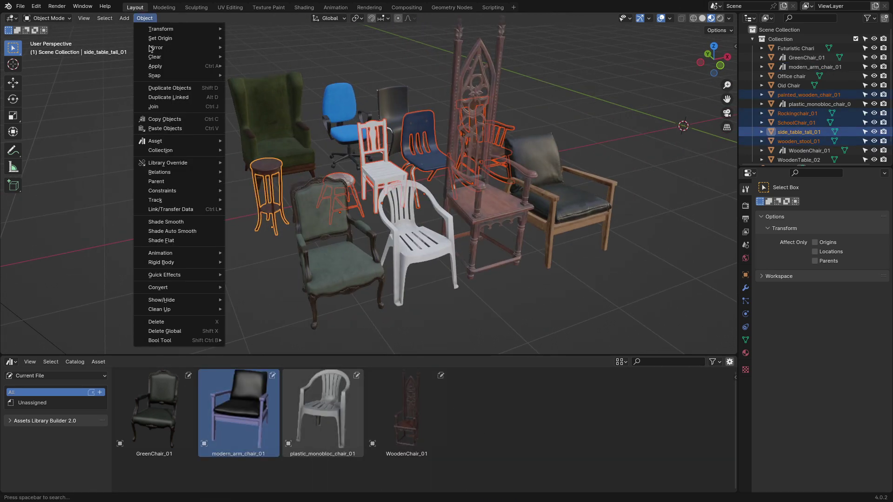
pyautogui.moveTo(186, 144)
pyautogui.click(261, 147)
pyautogui.scroll(-3, 394, 436)
pyautogui.scroll(3, 394, 436)
pyautogui.click(239, 409)
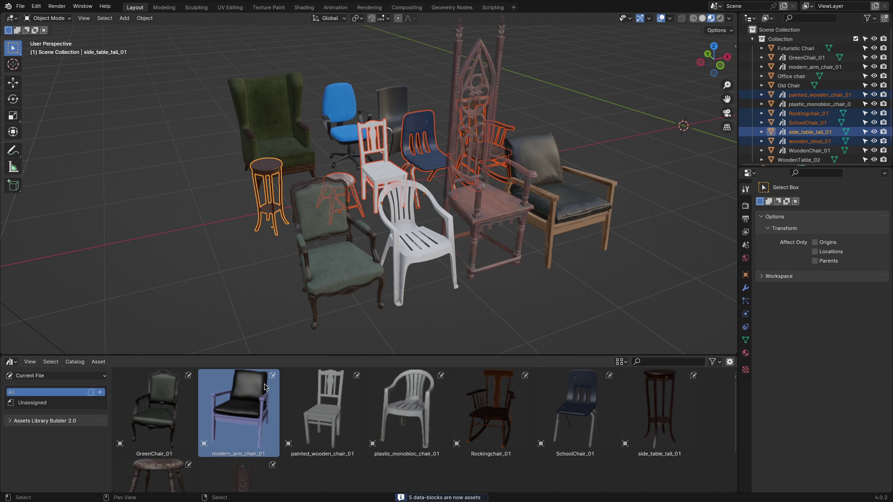
# - Select all assets in the asset browser and clear their asset status
pyautogui.moveTo(549, 321); pyautogui.dragTo(604, 310, button='middle')
pyautogui.press('a')
pyautogui.rightClick(480, 417)
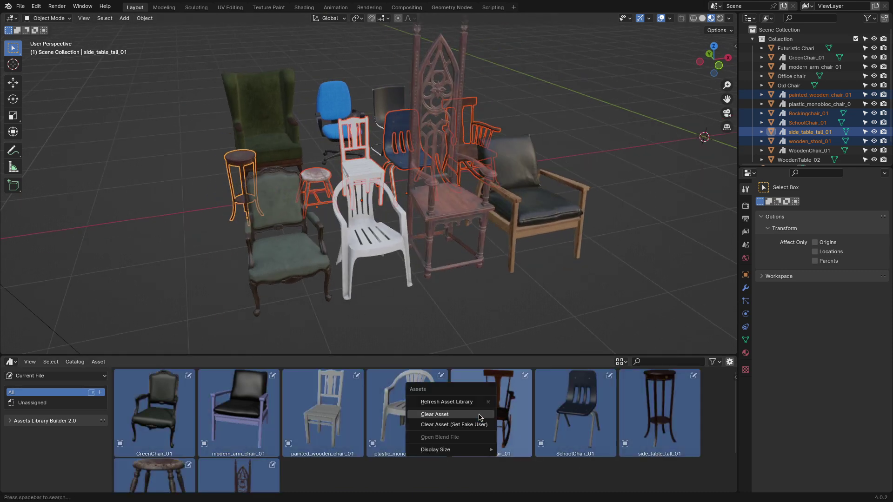
pyautogui.click(480, 417)
# - Mark all the chairs, stools and tables in the scene as assets and enlarge the asset browser to show them
pyautogui.scroll(-2, 530, 305)
pyautogui.press('a')
pyautogui.click(145, 17)
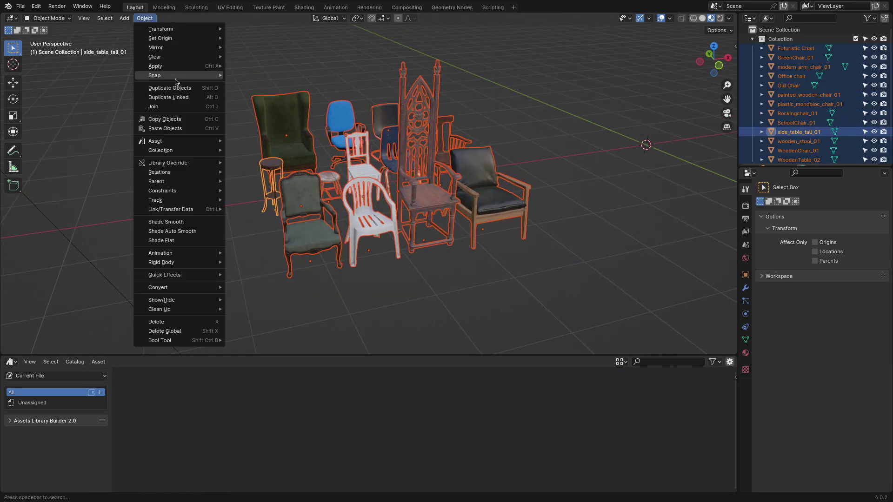
pyautogui.moveTo(186, 143)
pyautogui.click(261, 148)
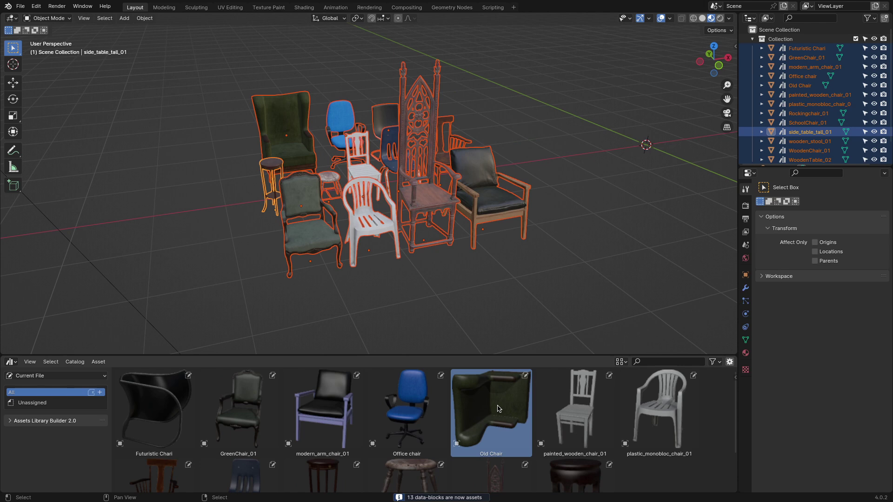
pyautogui.scroll(-3, 498, 408)
pyautogui.scroll(3, 326, 419)
pyautogui.moveTo(419, 356); pyautogui.dragTo(434, 282)
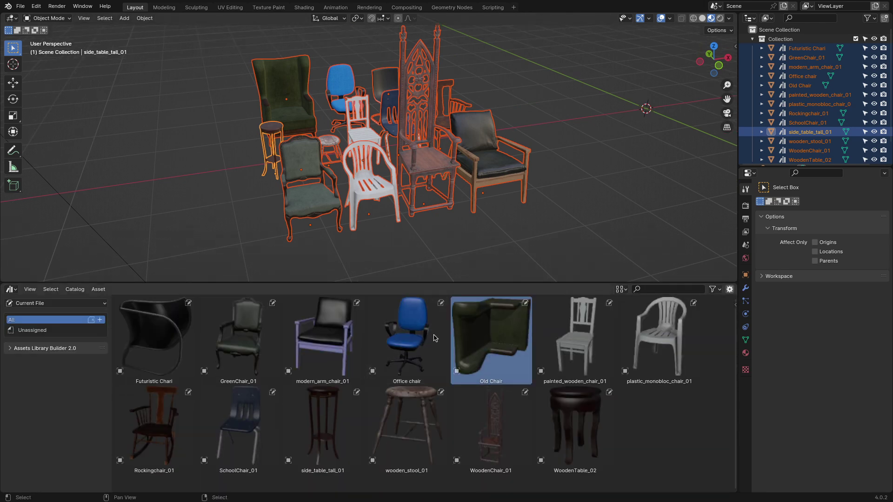
# - Clear the asset status of all the chairs, stools and tables in the asset browser
pyautogui.moveTo(465, 200); pyautogui.dragTo(484, 182, button='middle')
pyautogui.press('a')
pyautogui.rightClick(597, 412)
pyautogui.click(573, 410)
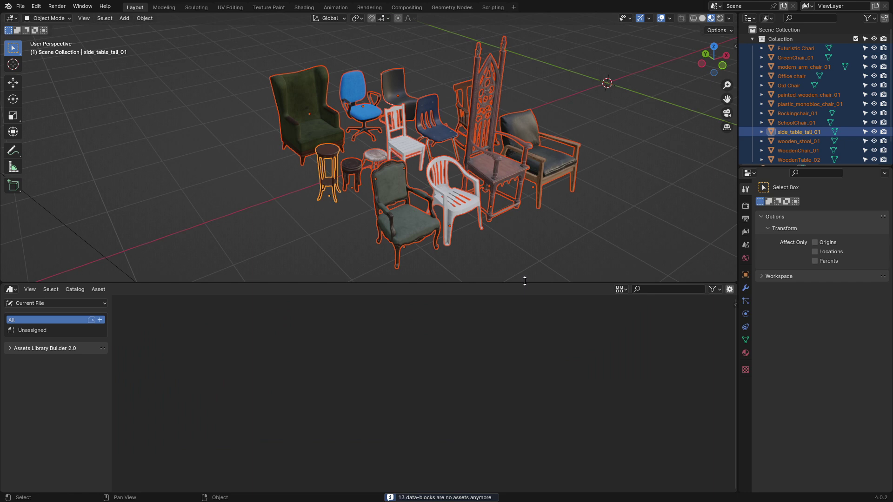
# - Mark modern_arm_chair_01, Old Chair and Futuristic Chari as assets and resize the asset browser to show them
pyautogui.moveTo(524, 280); pyautogui.dragTo(527, 427)
pyautogui.click(547, 310)
pyautogui.scroll(1, 567, 258)
pyautogui.moveTo(567, 258); pyautogui.dragTo(553, 244, button='middle')
pyautogui.click(544, 205)
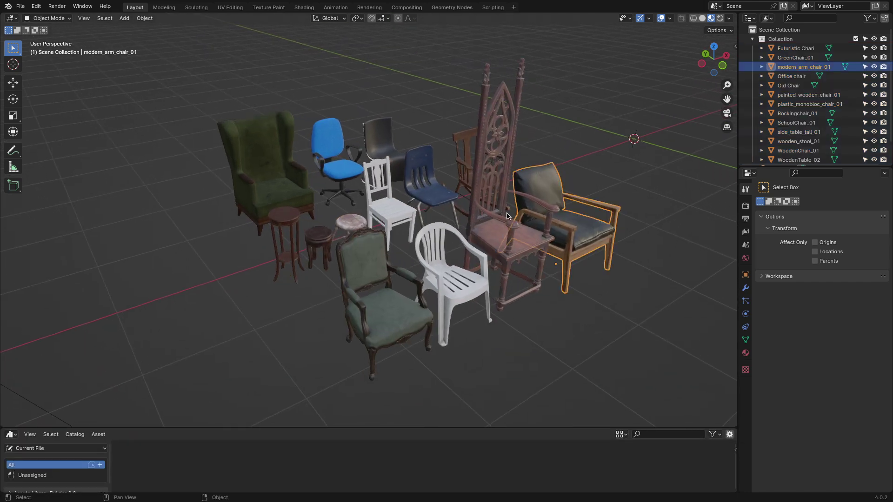
pyautogui.keyDown('ctrl'); pyautogui.click(789, 85); pyautogui.keyUp('ctrl')
pyautogui.keyDown('ctrl'); pyautogui.click(795, 48); pyautogui.keyUp('ctrl')
pyautogui.click(144, 18)
pyautogui.moveTo(181, 140)
pyautogui.click(261, 139)
pyautogui.moveTo(297, 426); pyautogui.dragTo(298, 341)
pyautogui.scroll(-3, 410, 204)
pyautogui.scroll(2, 496, 163)
# - Show the Assets Library Builder and build default previews for modern_arm_chair_01, Futuristic Chari and Old Chair
pyautogui.press('n')
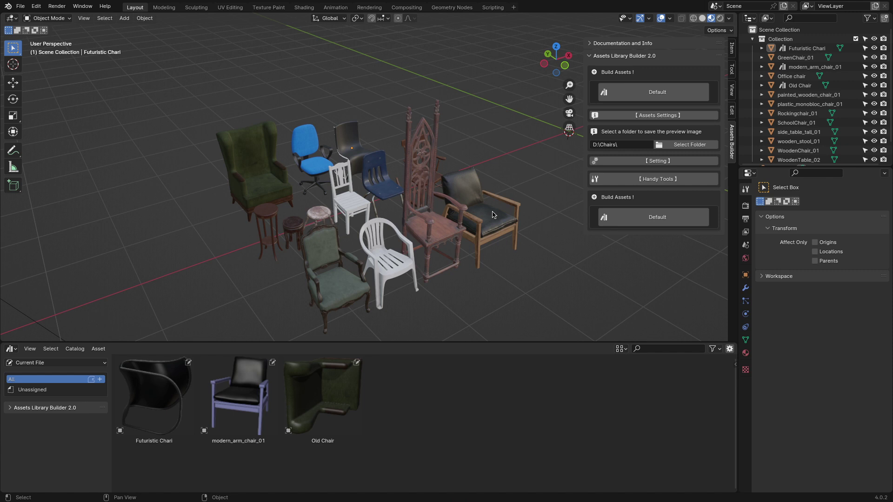
pyautogui.keyDown('shift'); pyautogui.click(353, 147); pyautogui.keyUp('shift')
pyautogui.keyDown('shift'); pyautogui.click(246, 177); pyautogui.keyUp('shift')
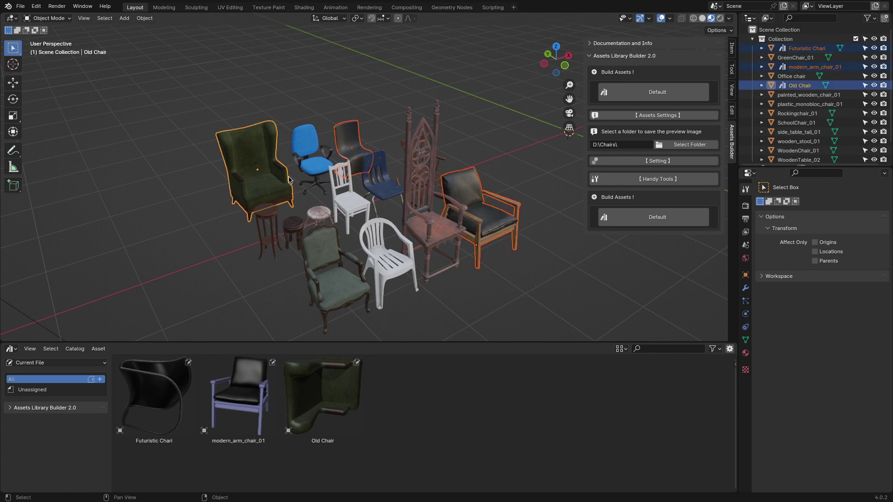
pyautogui.click(658, 92)
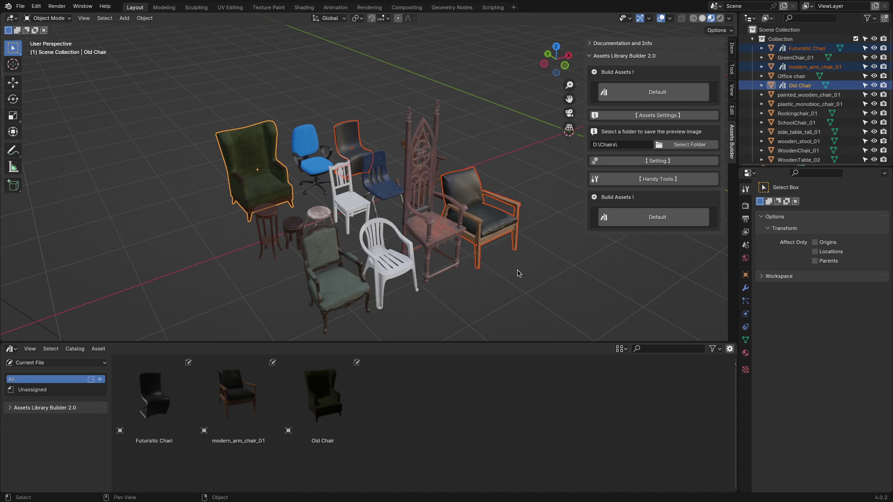
# - Build default assets from all the chairs, stools and tables in the viewport
pyautogui.moveTo(466, 124); pyautogui.dragTo(244, 274)
pyautogui.click(658, 93)
pyautogui.moveTo(483, 343); pyautogui.dragTo(472, 359)
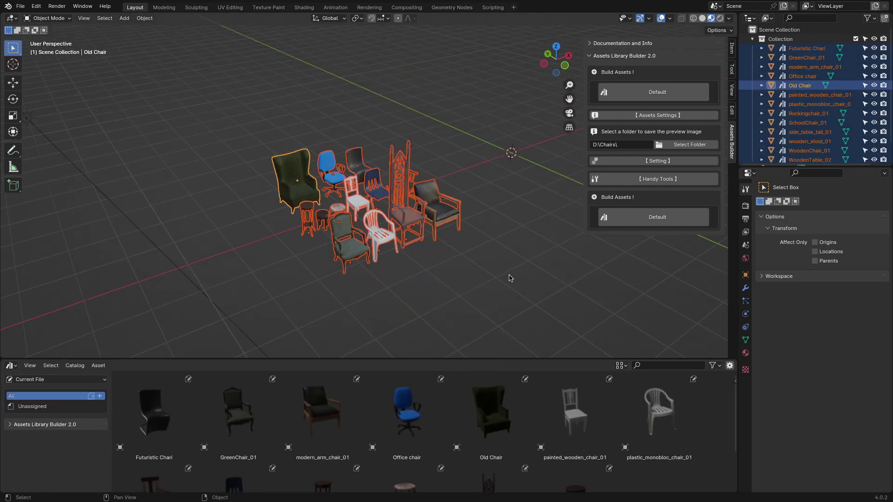
pyautogui.click(451, 246)
pyautogui.keyDown('shift'); pyautogui.click(451, 246); pyautogui.keyUp('shift')
pyautogui.keyDown('shift'); pyautogui.click(388, 267); pyautogui.keyUp('shift')
pyautogui.keyDown('shift'); pyautogui.click(336, 288); pyautogui.keyUp('shift')
pyautogui.press('r')
pyautogui.press('z')
pyautogui.press('Escape')
# - Rotate modern_arm_chair_01 around the Z axis and rebuild its asset preview with the default builder
pyautogui.click(512, 233)
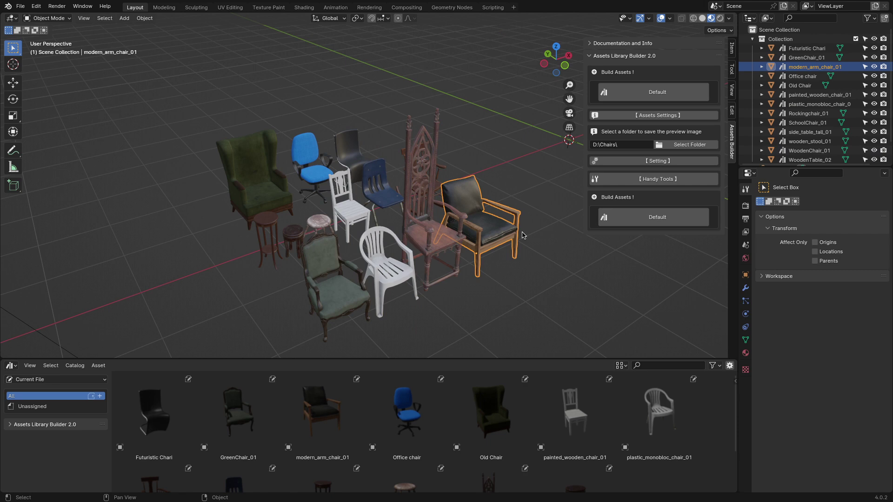
pyautogui.press('r')
pyautogui.press('z')
pyautogui.click(583, 275)
pyautogui.click(650, 93)
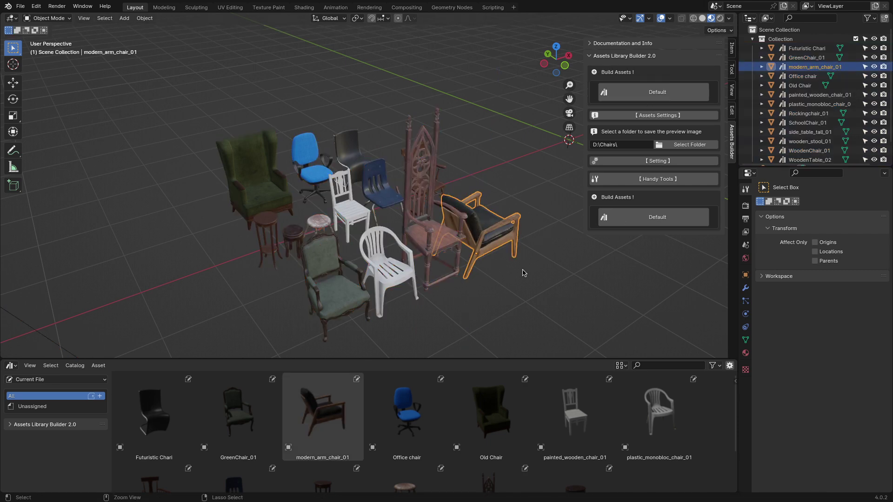
# - Undo the Z rotation of modern_arm_chair_01
pyautogui.hotkey('ctrl', 'z')
pyautogui.hotkey('ctrl', 'z')
pyautogui.hotkey('ctrl', 'z')
# - Clear all existing assets and rebuild them from every object in the scene with the default builder
pyautogui.scroll(-3, 660, 438)
pyautogui.press('a')
pyautogui.rightClick(554, 440)
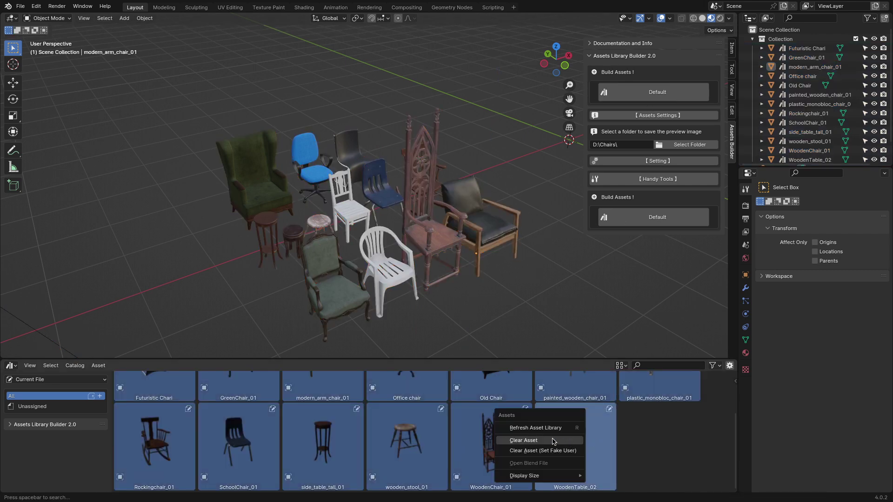
pyautogui.click(554, 441)
pyautogui.press('a')
pyautogui.click(629, 90)
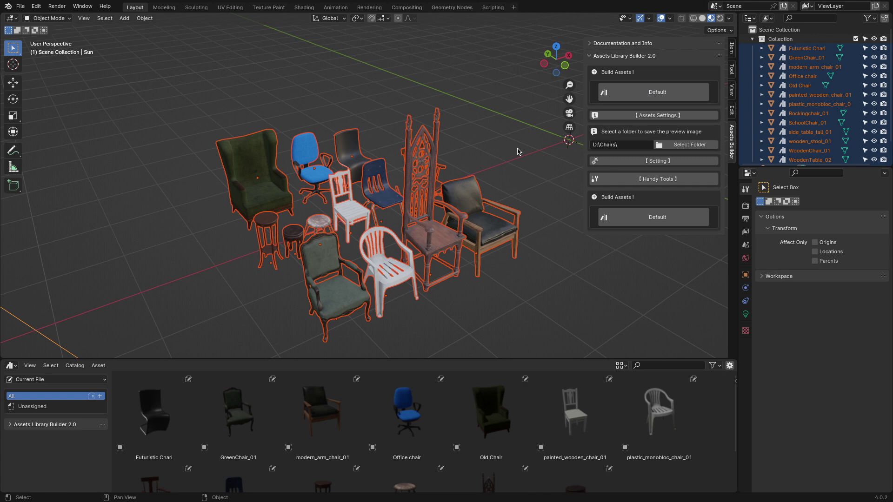
# - In the builder's camera settings, set the lens to 35 mm and passepartout alpha to 0, and rebuild the chair previews
pyautogui.click(652, 117)
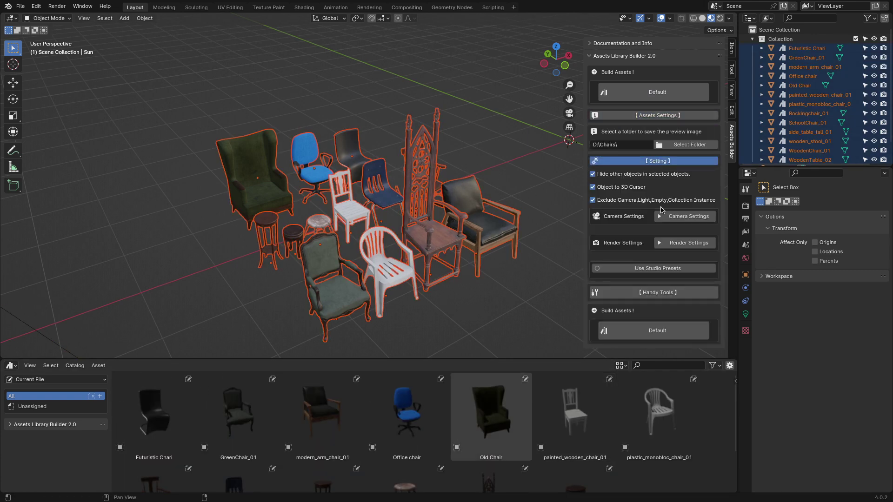
pyautogui.click(670, 210)
pyautogui.scroll(-6, 648, 274)
pyautogui.scroll(-1, 648, 274)
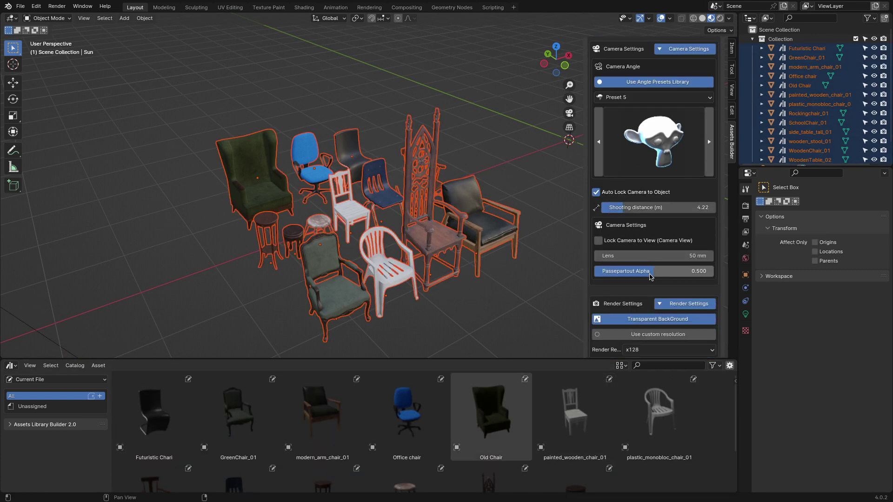
pyautogui.scroll(-2, 649, 273)
pyautogui.click(598, 203)
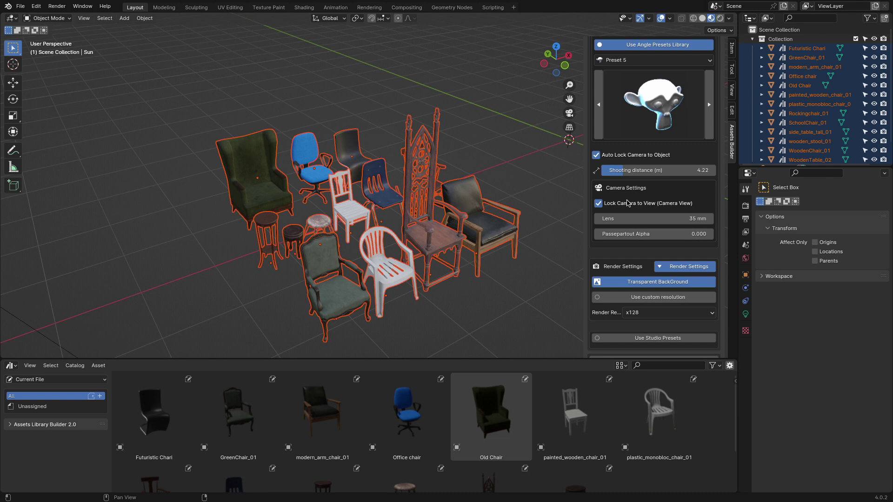
pyautogui.scroll(-3, 628, 279)
pyautogui.click(657, 344)
pyautogui.scroll(1, 650, 201)
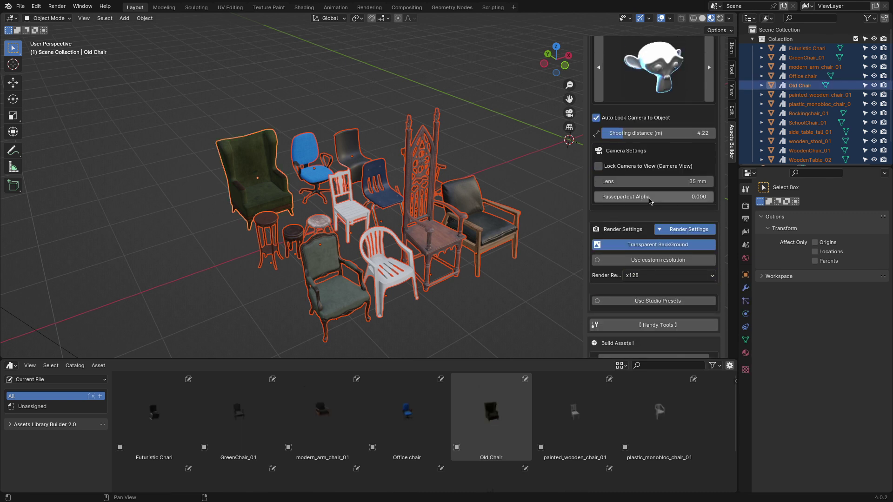
# - Set the shooting distance to 0.27 m and the render resolution to x1024, and rebuild the asset previews
pyautogui.scroll(-2, 627, 186)
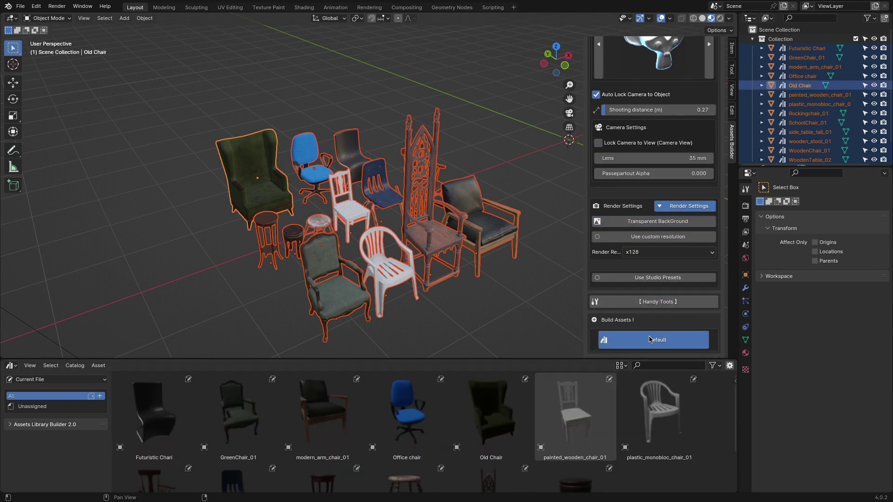
pyautogui.click(653, 251)
pyautogui.click(641, 321)
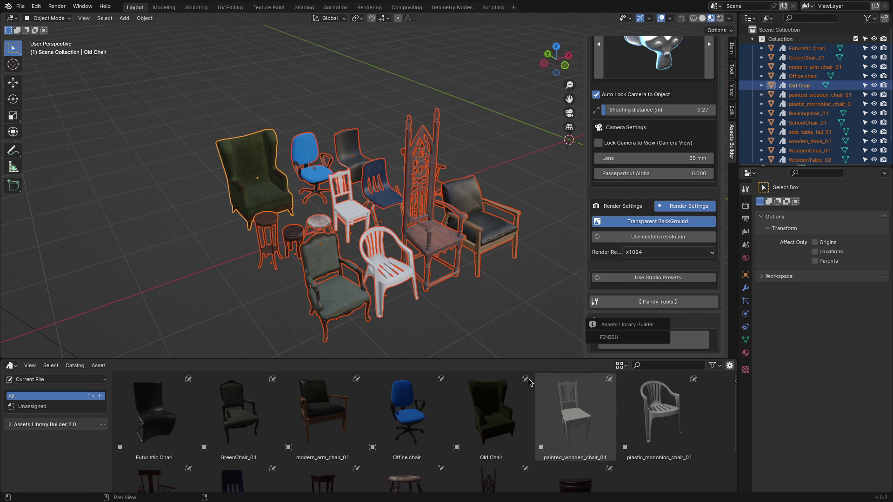
# - Set the render resolution to x64 and rebuild the asset previews
pyautogui.click(660, 253)
pyautogui.click(651, 331)
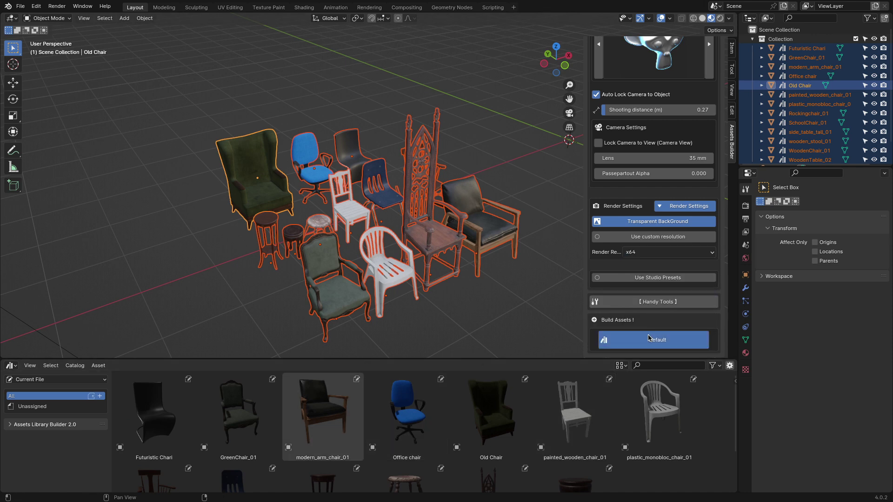
pyautogui.click(649, 339)
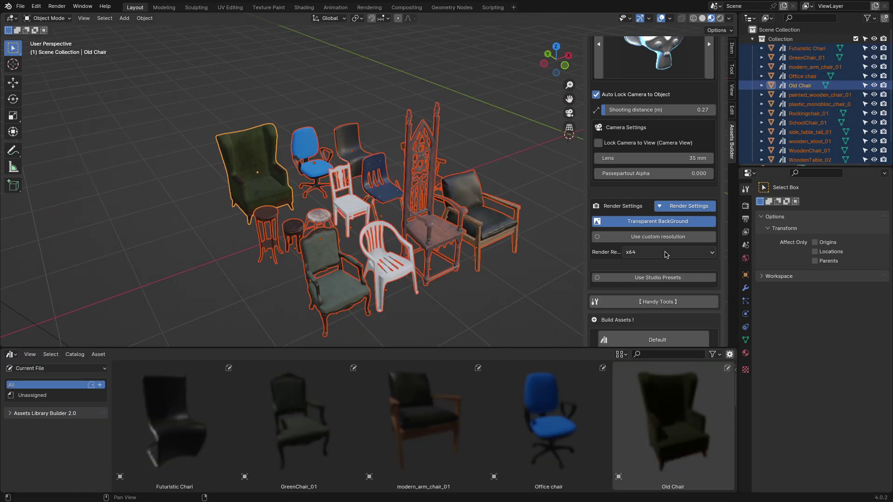
# - Set the render resolution to x512, the lens to 200 mm and passepartout alpha to 1, and rebuild the previews
pyautogui.scroll(-1, 651, 209)
pyautogui.click(660, 146)
pyautogui.write('200')
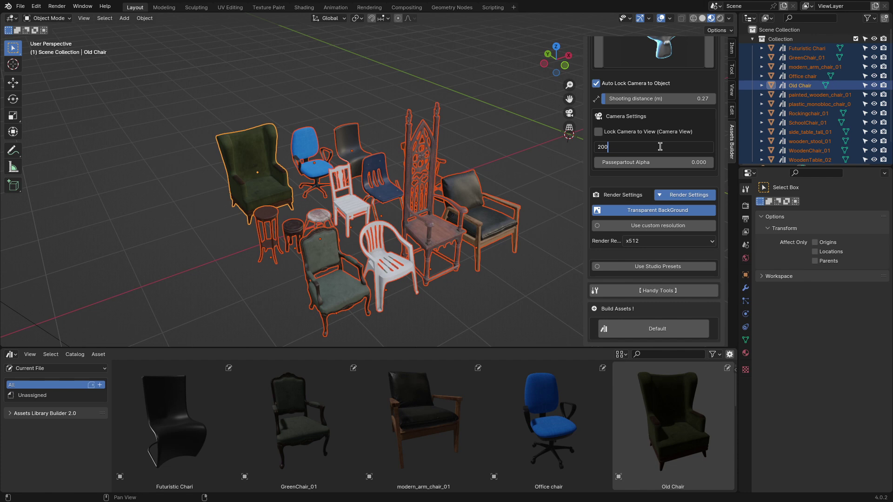
pyautogui.click(661, 325)
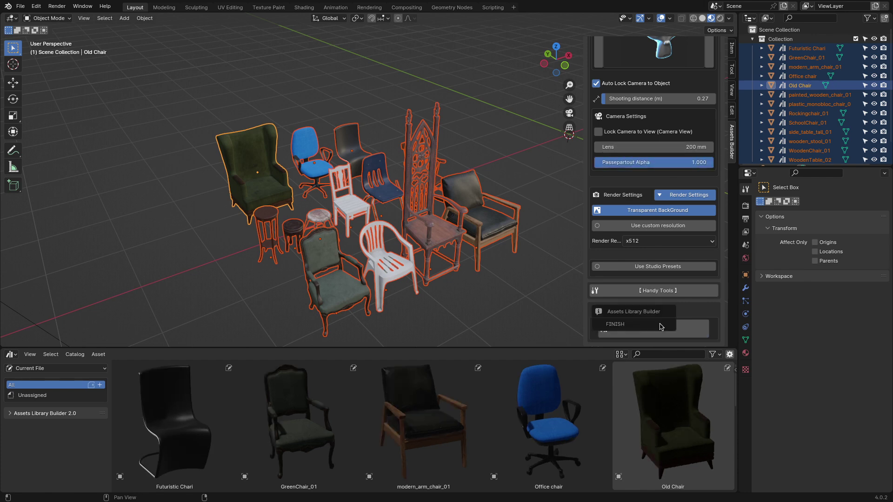
# - Set the camera lens to 50 mm and passepartout alpha to 0.5, and rebuild the asset previews
pyautogui.scroll(-5, 474, 418)
pyautogui.click(667, 147)
pyautogui.write('50')
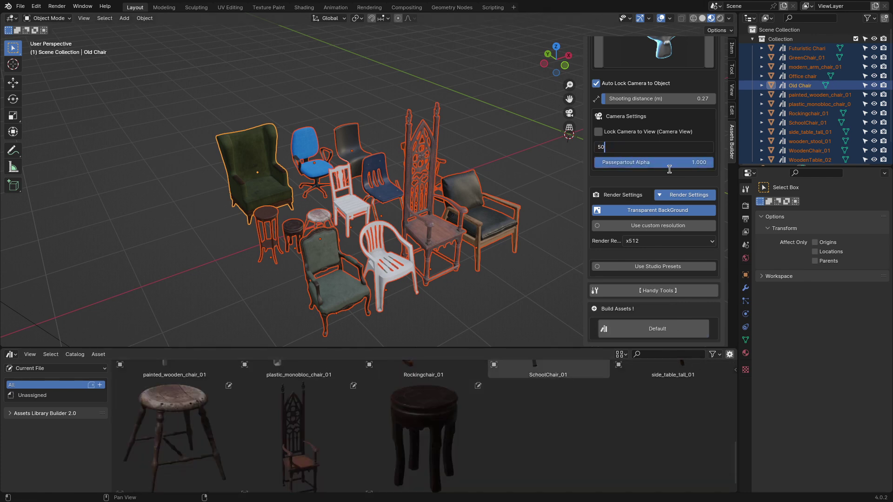
pyautogui.press('Tab')
pyautogui.write('.5')
pyautogui.press('Return')
pyautogui.click(658, 327)
pyautogui.scroll(5, 354, 426)
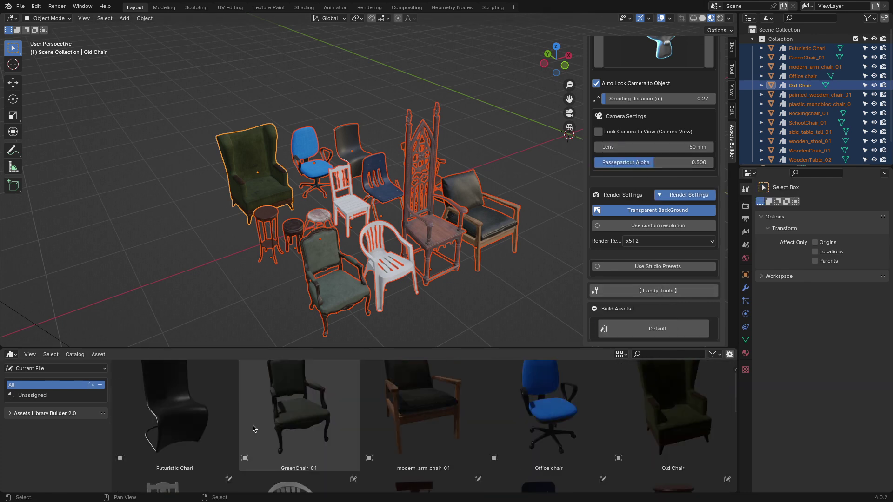
# - Enable Lock Camera to View and rebuild the asset previews with it
pyautogui.scroll(3, 653, 191)
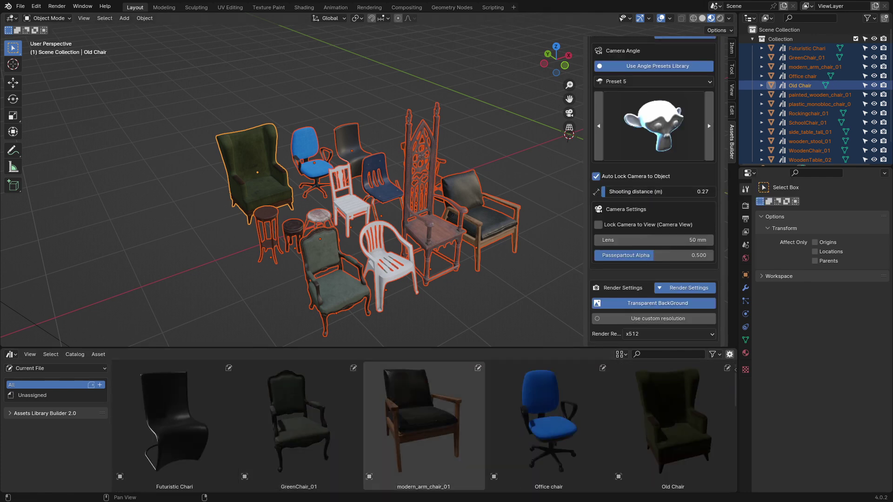
pyautogui.scroll(-5, 660, 281)
pyautogui.click(662, 328)
pyautogui.scroll(5, 653, 233)
pyautogui.click(647, 225)
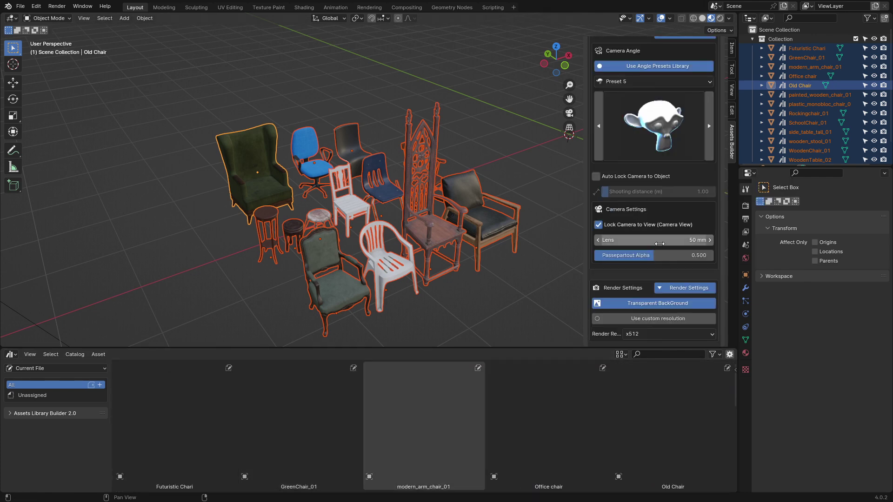
# - Disable Lock Camera to View, turn on Auto Lock Camera to Object at a 1.00 m shooting distance, and rebuild the previews
pyautogui.click(647, 225)
pyautogui.scroll(1, 649, 214)
pyautogui.click(649, 195)
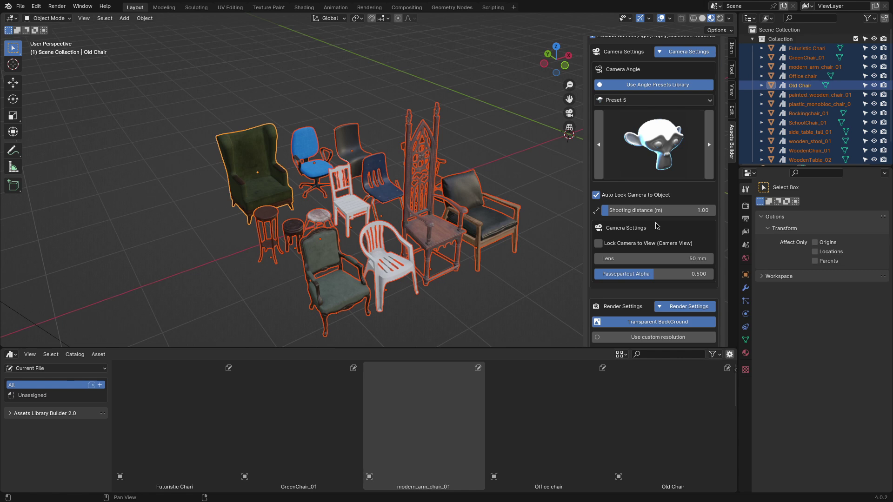
pyautogui.scroll(-6, 655, 225)
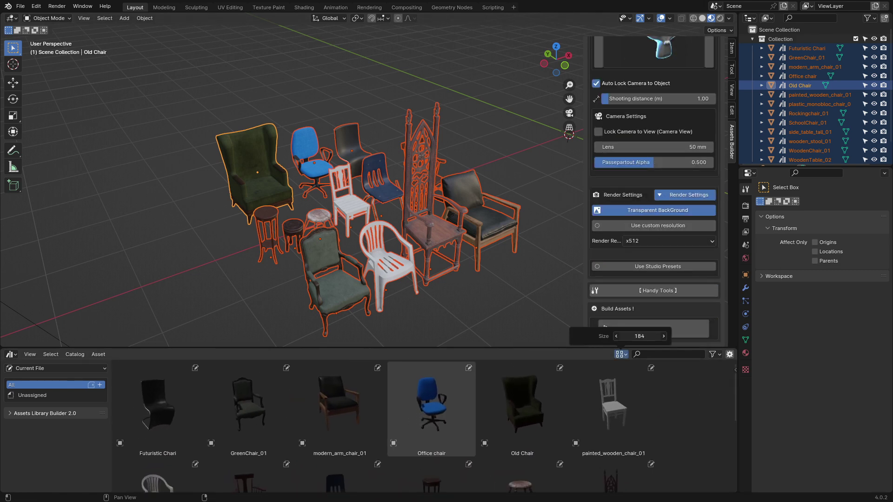
# - Reduce the height of the asset browser and deselect all the chairs
pyautogui.moveTo(543, 348); pyautogui.dragTo(543, 367)
pyautogui.click(541, 285)
# - Collapse the Render Settings and Camera Settings sections of the asset builder
pyautogui.scroll(3, 685, 278)
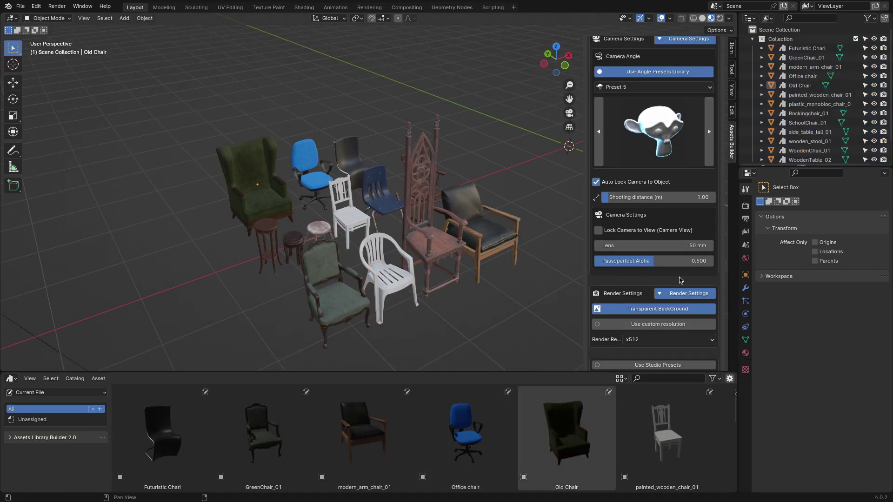
pyautogui.click(684, 295)
pyautogui.scroll(6, 685, 298)
pyautogui.click(683, 216)
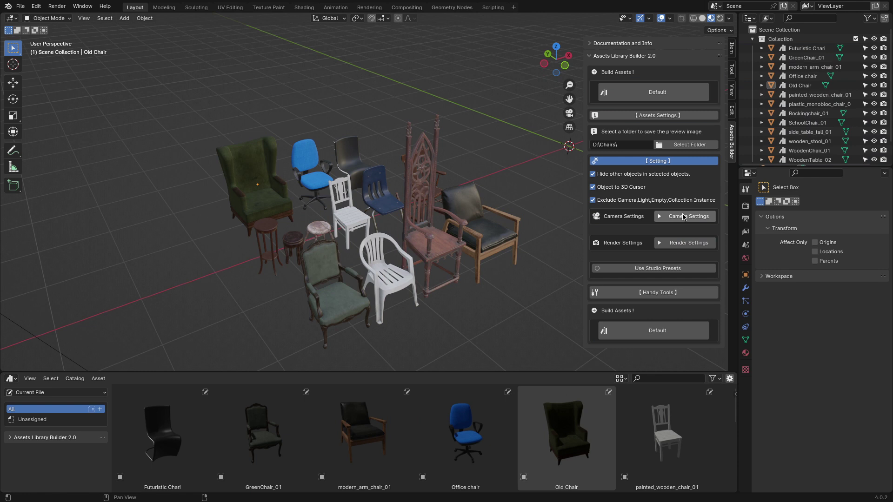
# - Switch the option to hide other objects off and back on, and inspect the chairs' position relative to the 3D cursor
pyautogui.click(613, 174)
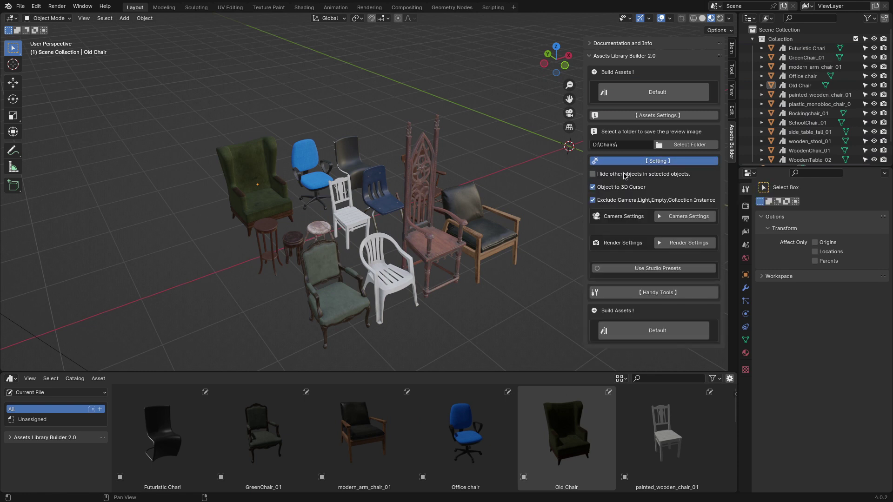
pyautogui.click(644, 203)
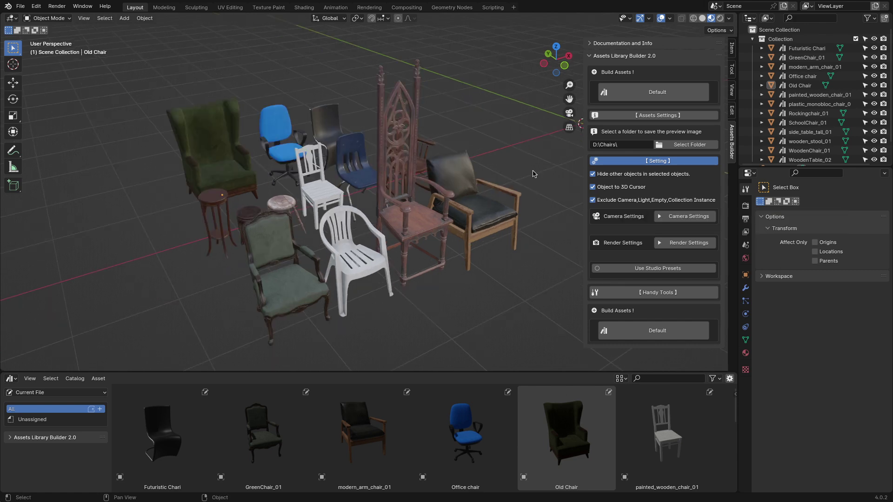
pyautogui.press('KP_1')
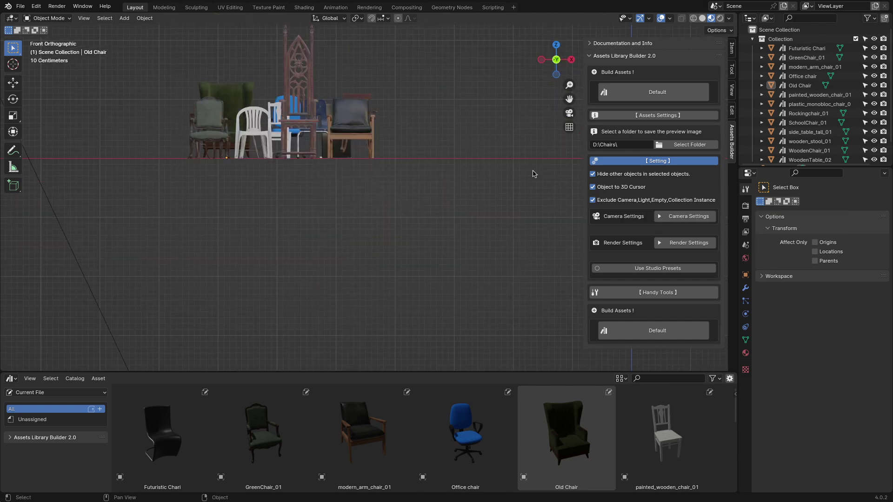
pyautogui.moveTo(395, 111); pyautogui.dragTo(435, 154, button='middle')
pyautogui.scroll(-4, 434, 153)
pyautogui.scroll(2, 435, 153)
pyautogui.keyDown('shift'); pyautogui.moveTo(511, 135); pyautogui.dragTo(426, 149, button='middle'); pyautogui.keyUp('shift')
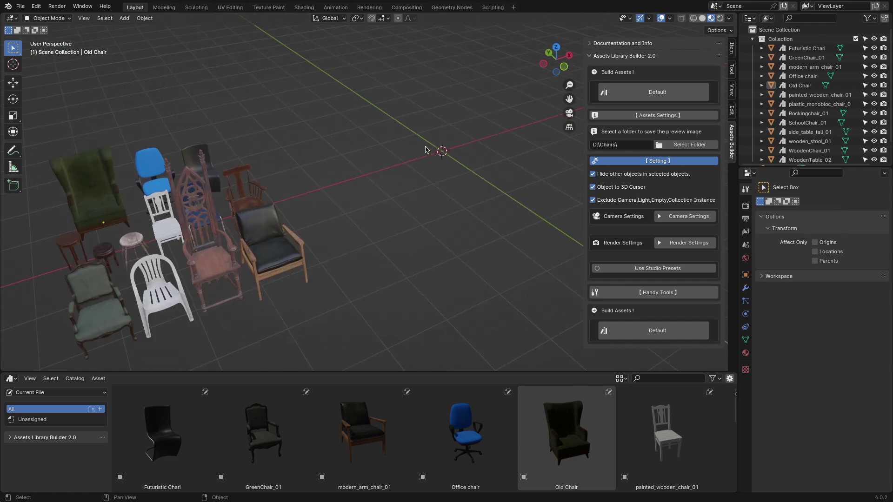
# - Enable Use Studio Presets and import Studio_Preset_001 into the scene
pyautogui.click(663, 162)
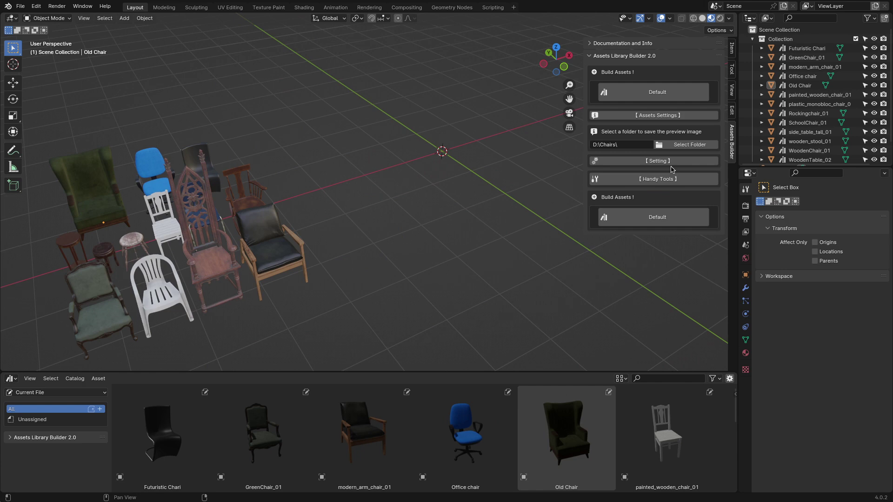
pyautogui.click(663, 162)
pyautogui.click(666, 268)
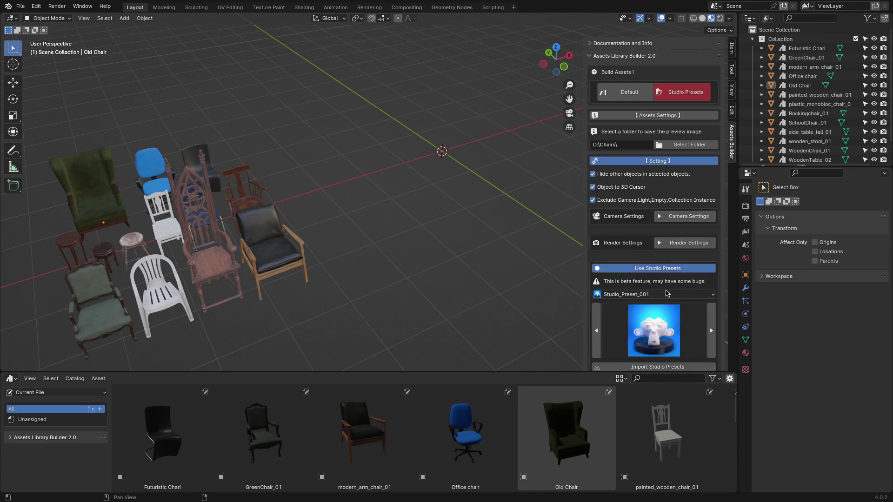
pyautogui.scroll(-4, 667, 293)
pyautogui.click(673, 263)
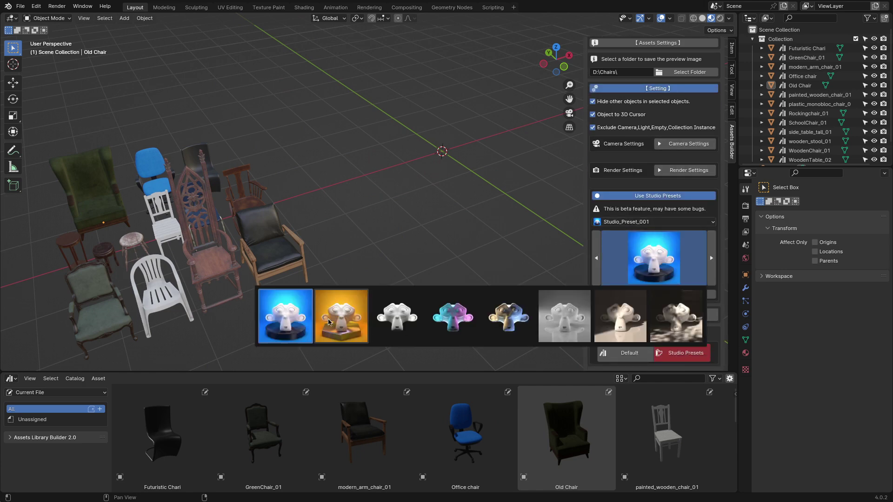
pyautogui.click(657, 294)
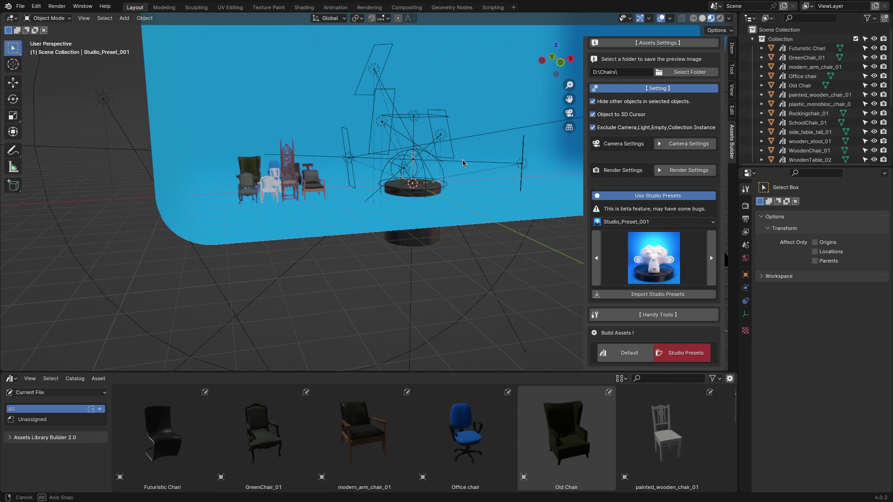
# - Collapse the collection holding the chair objects and rename it Chairs
pyautogui.moveTo(463, 164); pyautogui.dragTo(461, 162, button='middle')
pyautogui.scroll(4, 286, 113)
pyautogui.scroll(-4, 761, 86)
pyautogui.scroll(4, 760, 86)
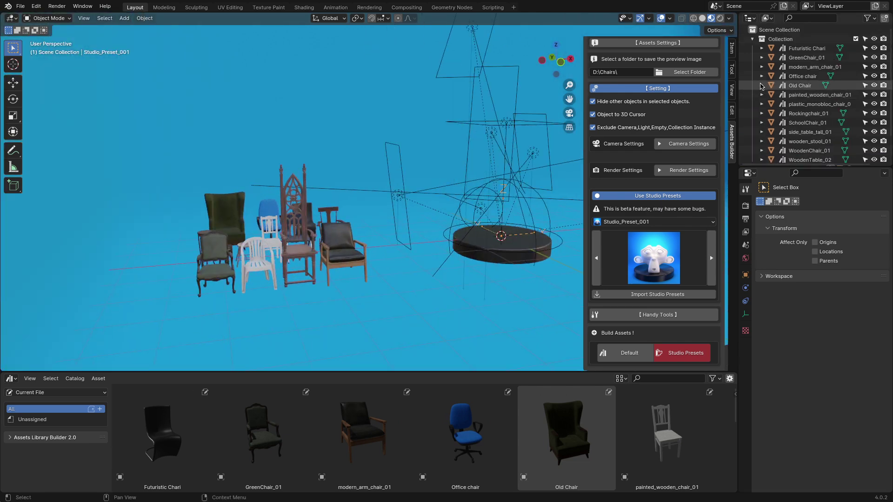
pyautogui.click(751, 39)
pyautogui.doubleClick(786, 38)
pyautogui.write('Cha')
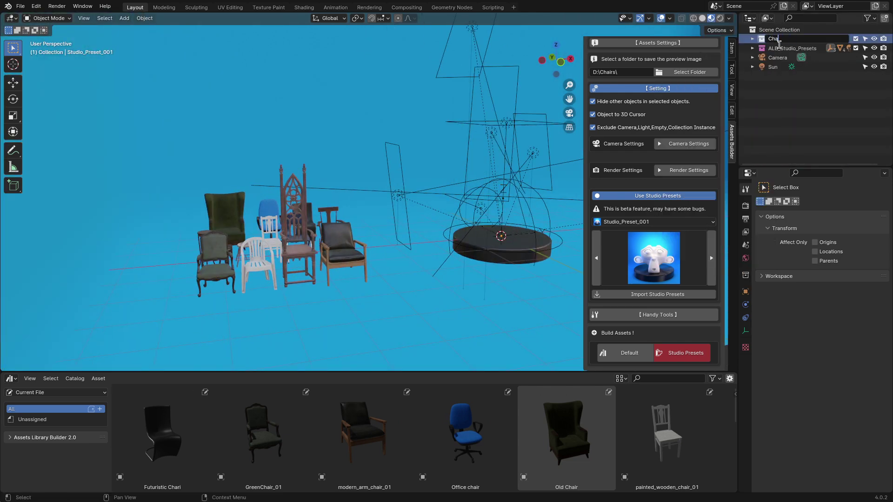
pyautogui.write('irs')
pyautogui.press('Return')
# - Select all objects in the Chairs collection and build their asset previews with the Studio_Preset_001 scene
pyautogui.rightClick(763, 39)
pyautogui.click(756, 108)
pyautogui.moveTo(412, 187); pyautogui.dragTo(440, 198, button='middle')
pyautogui.scroll(3, 655, 97)
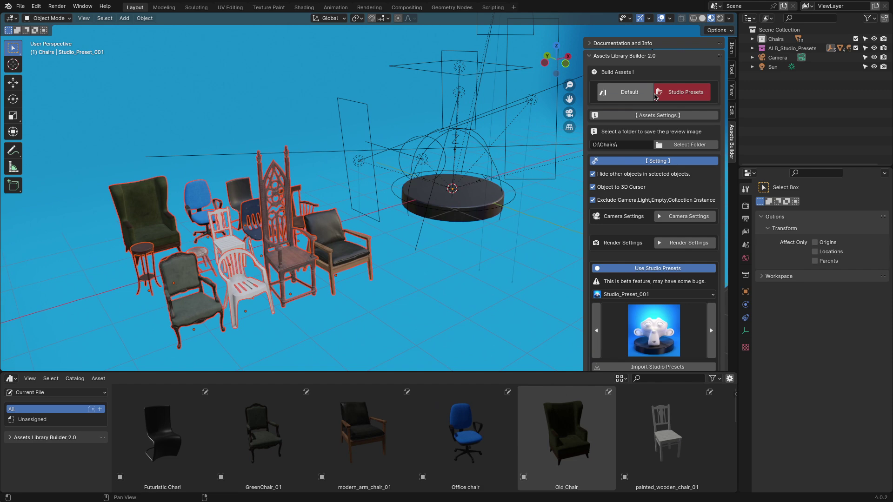
pyautogui.click(679, 92)
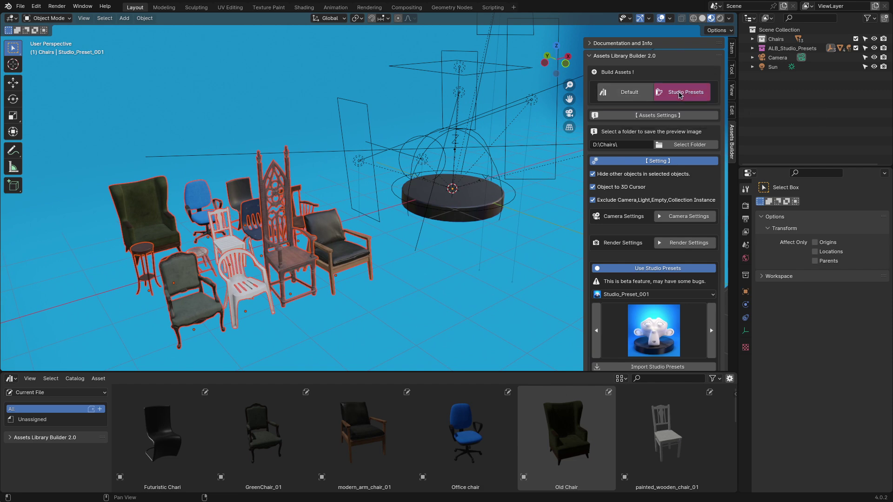
pyautogui.scroll(-4, 690, 312)
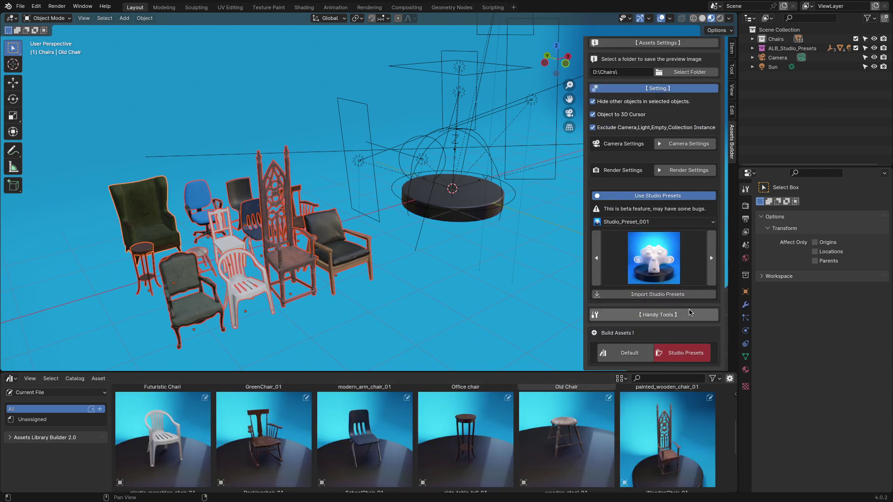
# - Delete the ALB_Studio_Presets hierarchy and its leftover preset collections from the scene
pyautogui.rightClick(776, 62)
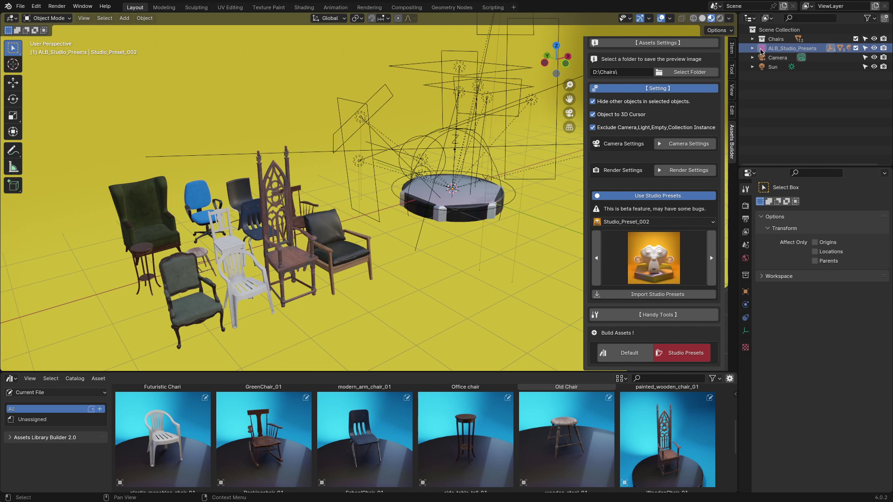
pyautogui.click(753, 48)
pyautogui.rightClick(778, 49)
pyautogui.click(799, 97)
pyautogui.press('Delete')
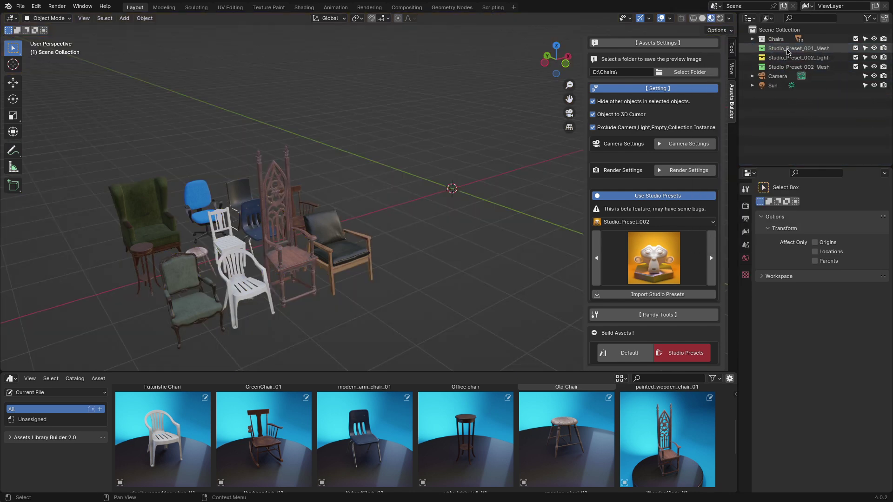
# - Import Studio_Preset_002 and rebuild the previews of all objects in the Chairs collection with the studio preset
pyautogui.click(657, 294)
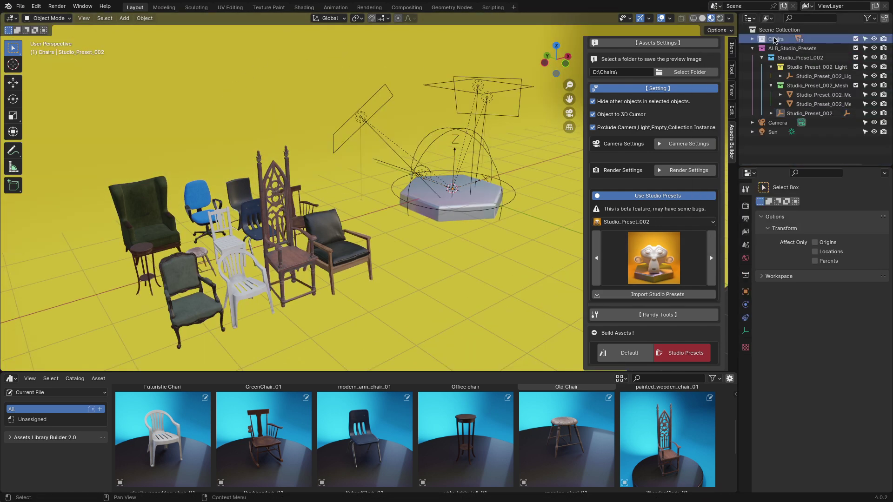
pyautogui.rightClick(790, 39)
pyautogui.click(728, 98)
pyautogui.click(683, 354)
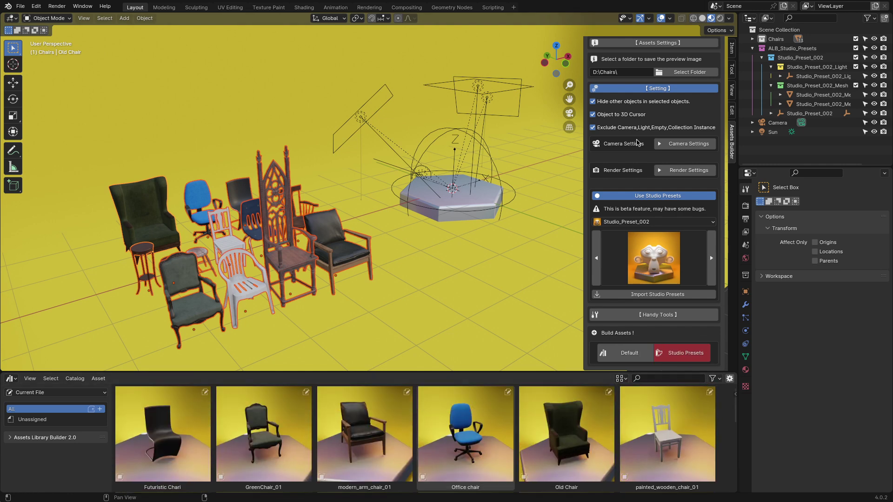
# - Expand the Camera Settings section of the asset builder
pyautogui.click(670, 144)
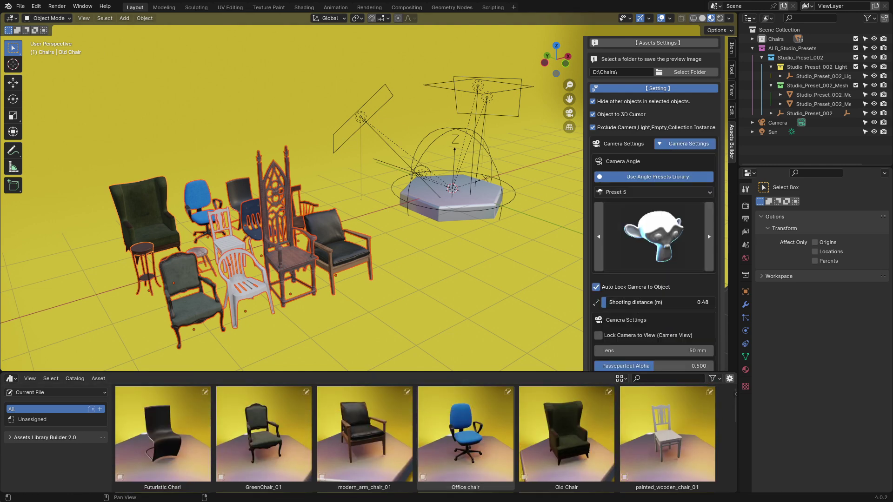
pyautogui.scroll(4, 671, 93)
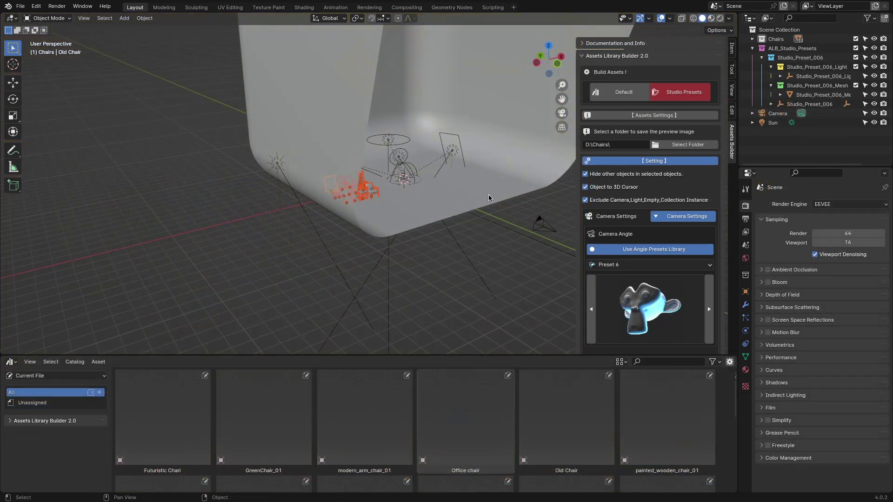
# - Delete the backdrop mesh of Studio_Preset_006, keeping its lights
pyautogui.click(488, 198)
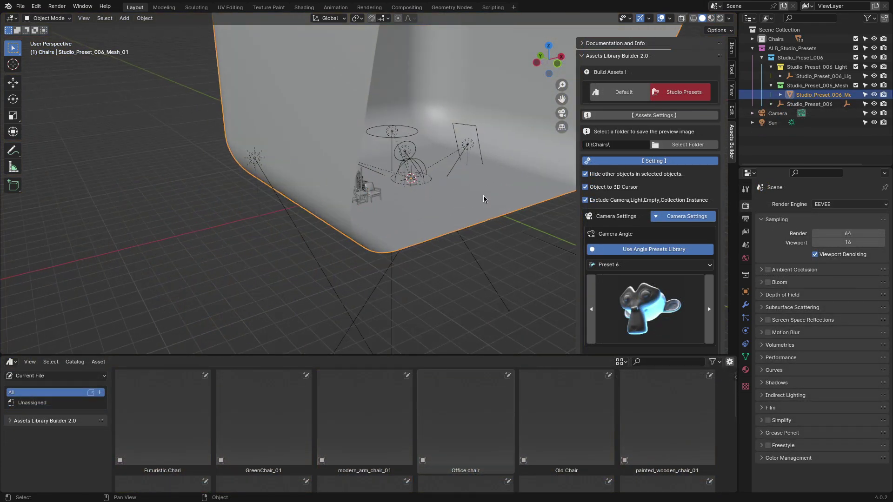
pyautogui.scroll(2, 486, 200)
pyautogui.press('Delete')
pyautogui.scroll(4, 358, 242)
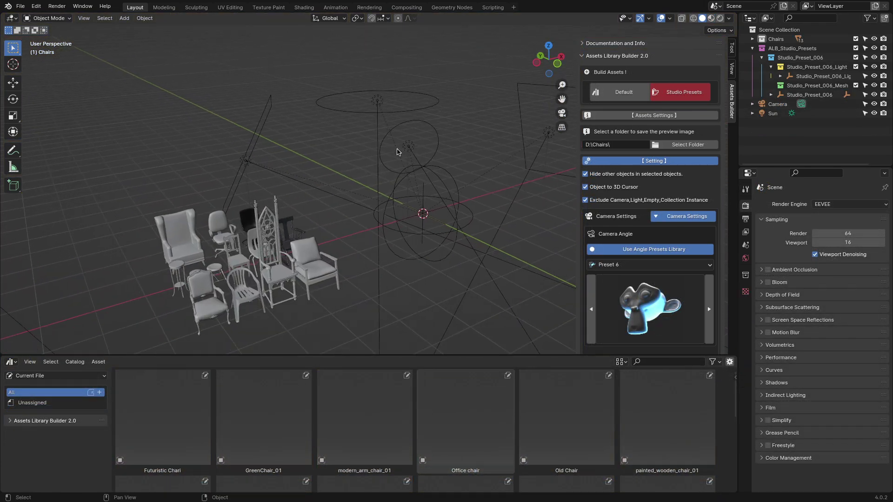
# - Select all objects in the Chairs collection and rebuild their previews with the studio lights and camera angle Preset 6
pyautogui.rightClick(781, 39)
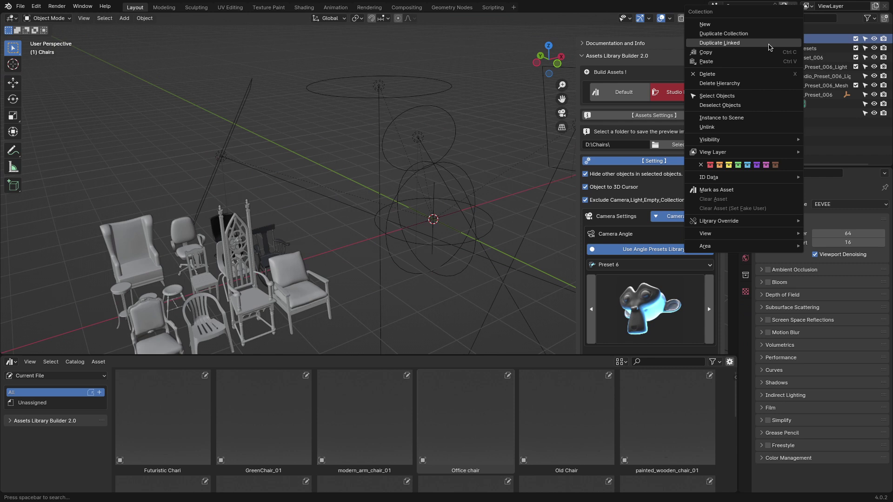
pyautogui.click(733, 100)
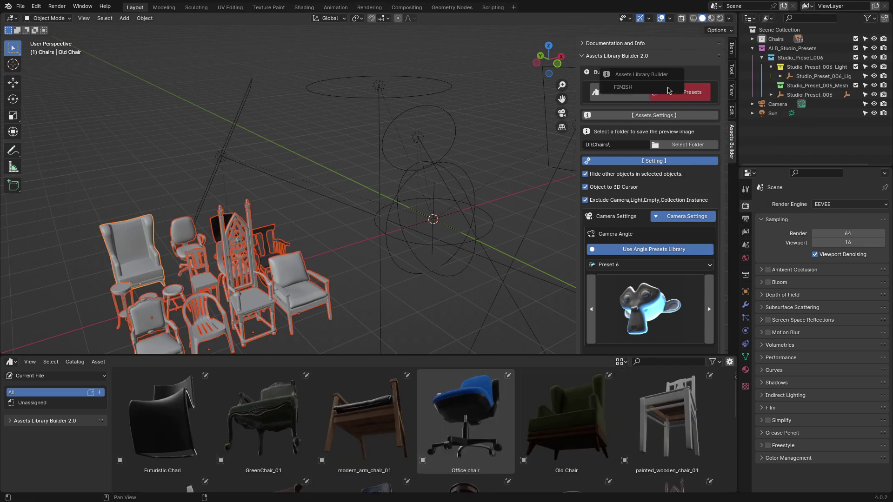
pyautogui.scroll(-4, 554, 417)
pyautogui.scroll(4, 554, 417)
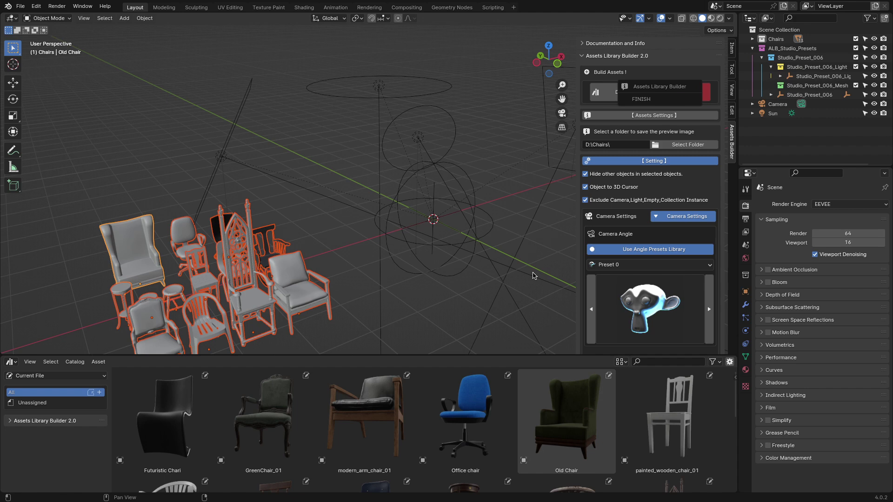
# - Rebuild the asset previews with the camera angle at Preset 1 and again at Preset 3
pyautogui.press('KP_1')
pyautogui.scroll(5, 202, 166)
pyautogui.keyDown('shift'); pyautogui.moveTo(275, 170); pyautogui.dragTo(408, 174, button='middle'); pyautogui.keyUp('shift')
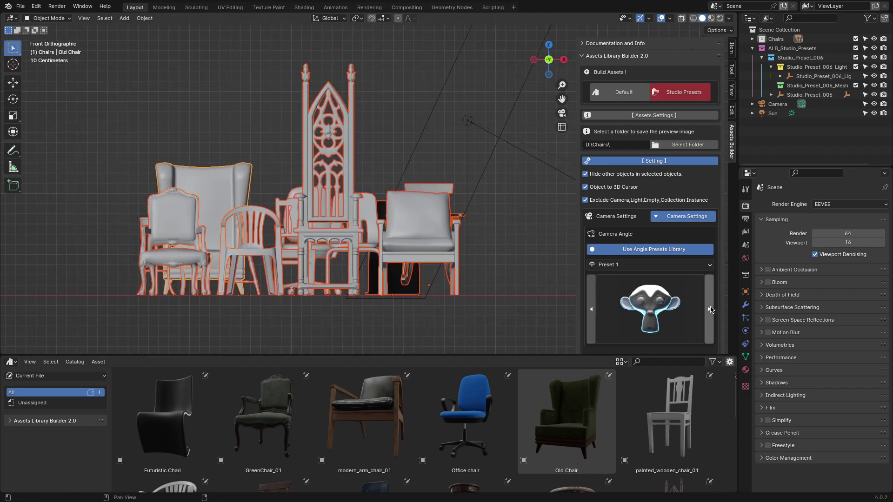
pyautogui.click(692, 95)
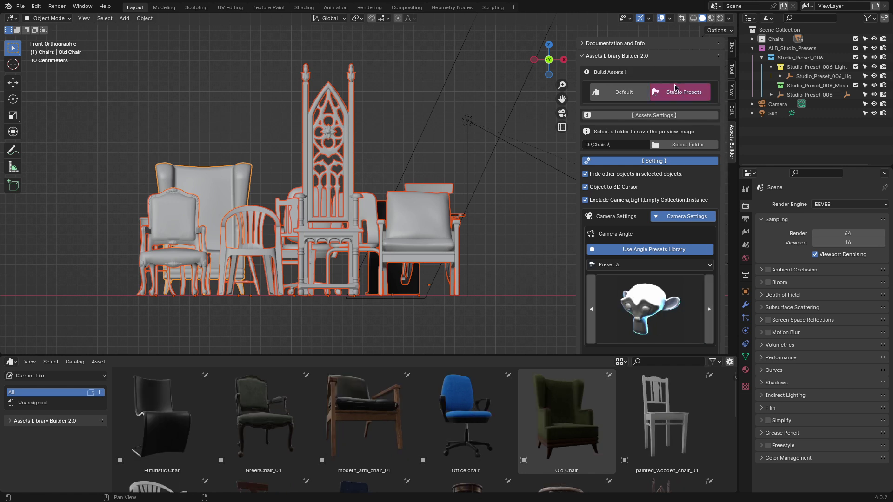
pyautogui.click(675, 86)
# - Set the camera angle to Preset 5 and rebuild the asset previews with the studio lights
pyautogui.click(691, 265)
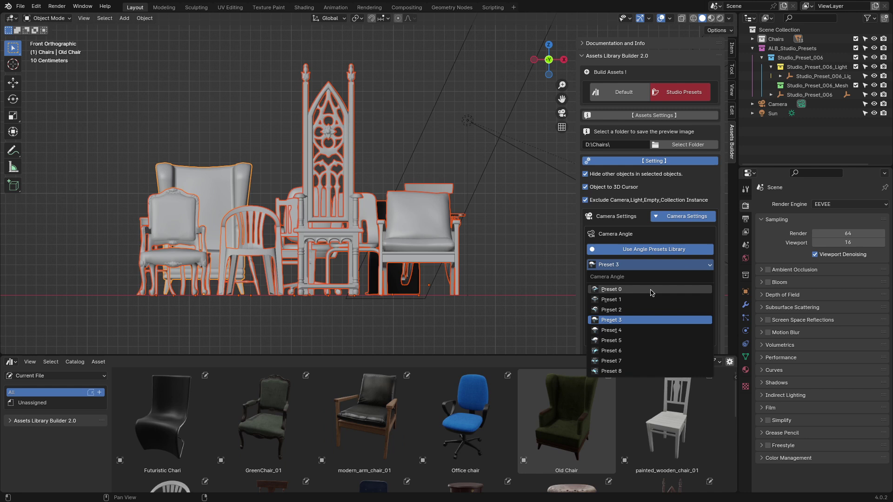
pyautogui.click(692, 290)
pyautogui.click(684, 265)
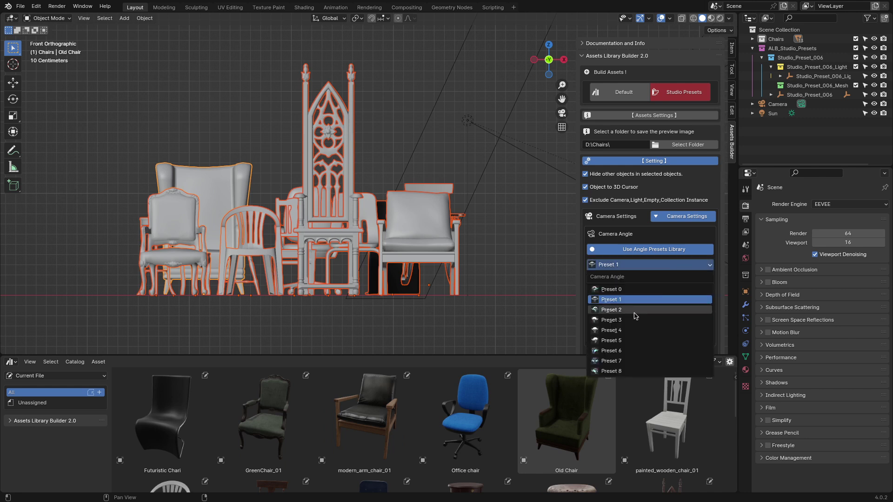
pyautogui.click(619, 341)
pyautogui.click(675, 93)
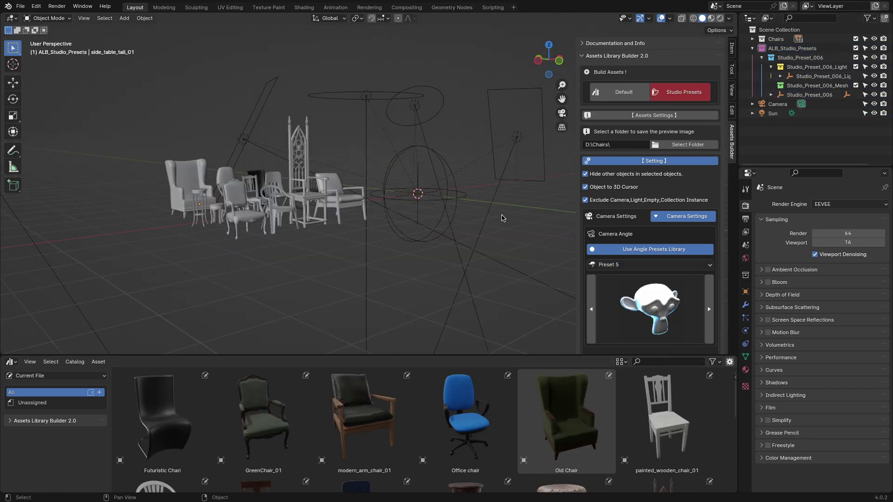
# - Add a plane at the 3D cursor and scale it up into a large floor beneath the chairs and studio lights
pyautogui.hotkey('shift', 'a')
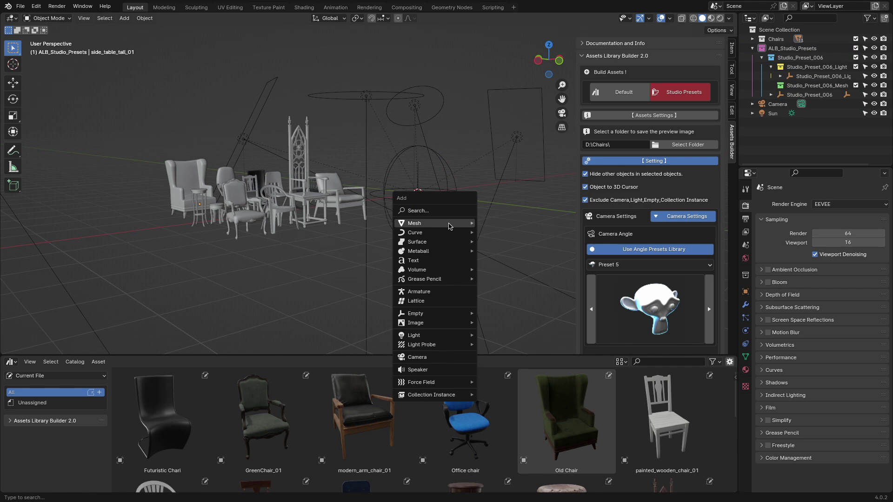
pyautogui.moveTo(449, 225)
pyautogui.click(498, 224)
pyautogui.press('s')
pyautogui.click(272, 187)
pyautogui.hotkey('alt', 'a')
pyautogui.scroll(1, 279, 186)
# - Select all objects in the Chairs collection and rebuild their previews with the floor plane and studio lights
pyautogui.rightClick(782, 39)
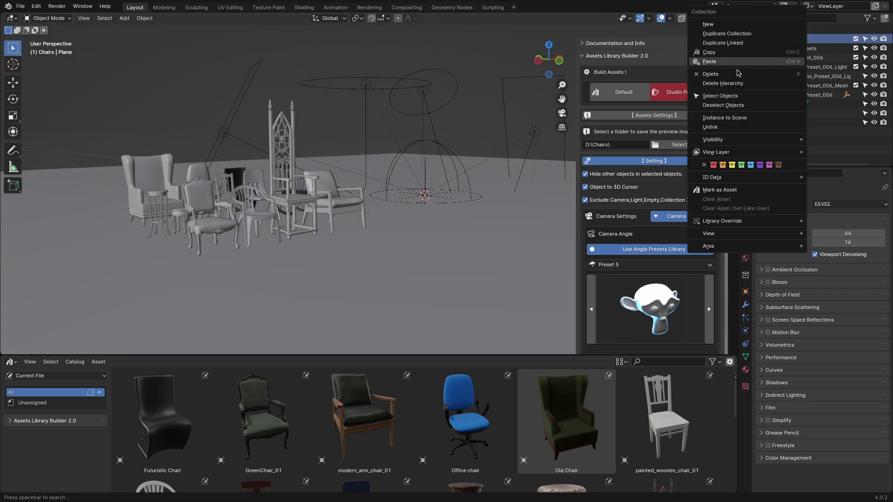
pyautogui.click(738, 96)
pyautogui.moveTo(283, 154); pyautogui.dragTo(307, 171, button='middle')
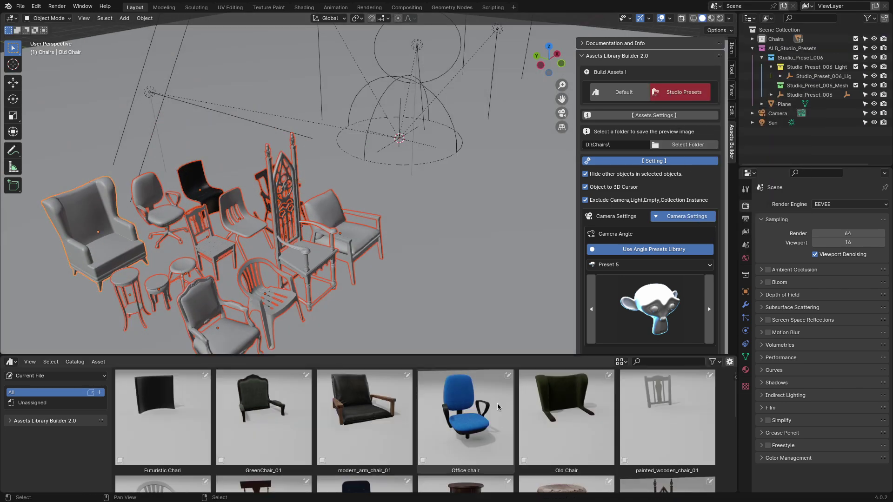
# - Set the origins of all objects in the Chairs collection to their bottoms and rebuild their previews with the studio preset
pyautogui.moveTo(409, 268); pyautogui.dragTo(390, 225, button='middle')
pyautogui.click(776, 41)
pyautogui.rightClick(776, 41)
pyautogui.click(744, 96)
pyautogui.scroll(-10, 659, 255)
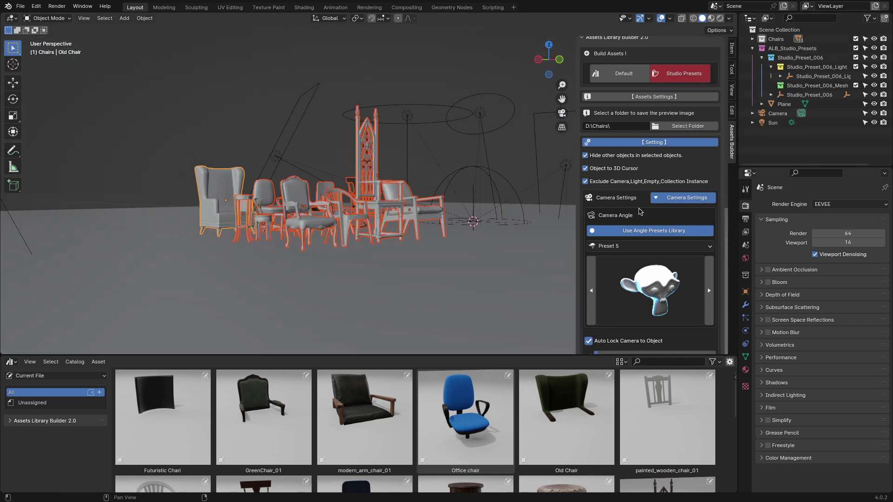
pyautogui.click(658, 298)
pyautogui.scroll(-2, 659, 282)
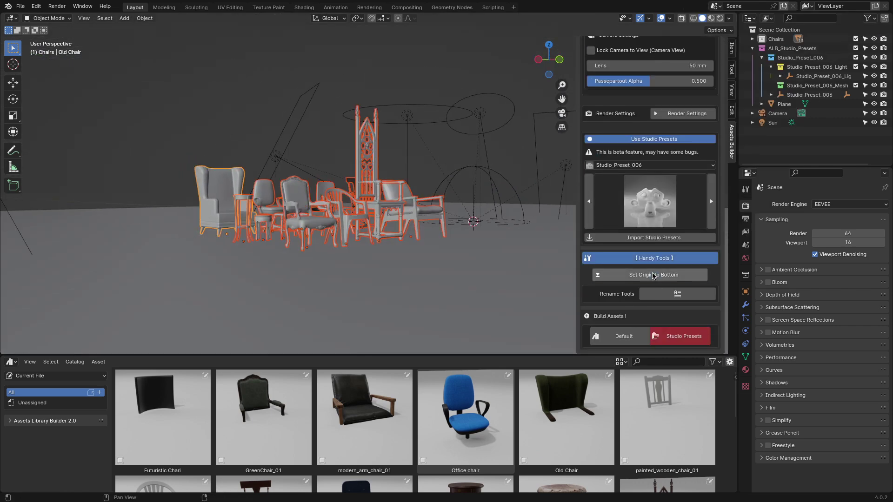
pyautogui.click(654, 274)
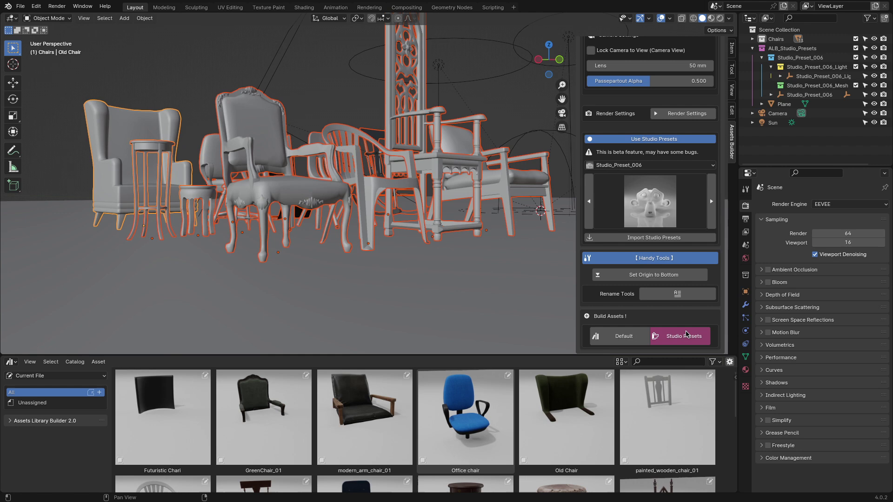
pyautogui.click(686, 334)
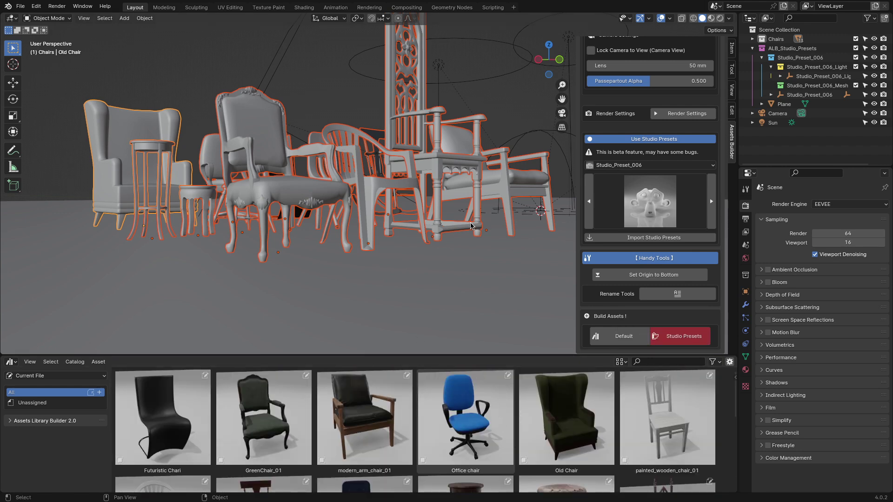
# - Open the rename tools and set the base name to Chair and the start number to 1
pyautogui.scroll(-2, 466, 215)
pyautogui.moveTo(466, 215); pyautogui.dragTo(468, 246, button='middle')
pyautogui.click(677, 294)
pyautogui.scroll(-4, 627, 302)
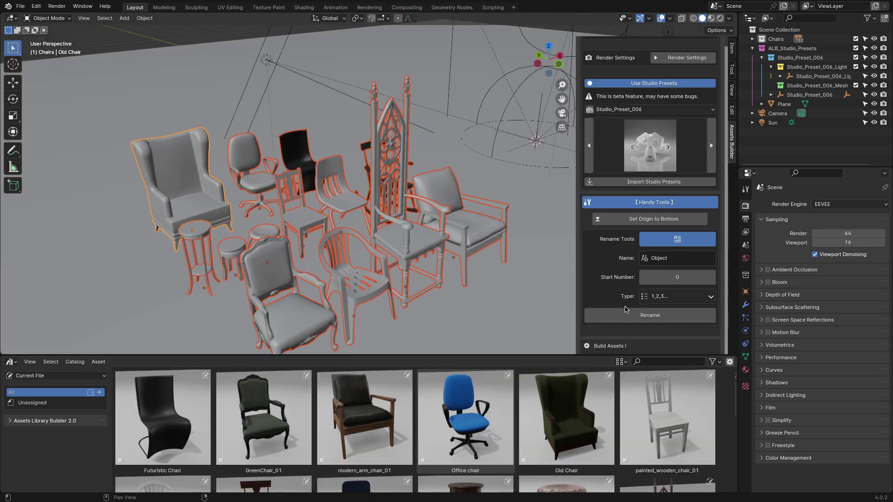
pyautogui.click(656, 240)
pyautogui.click(617, 239)
pyautogui.click(670, 282)
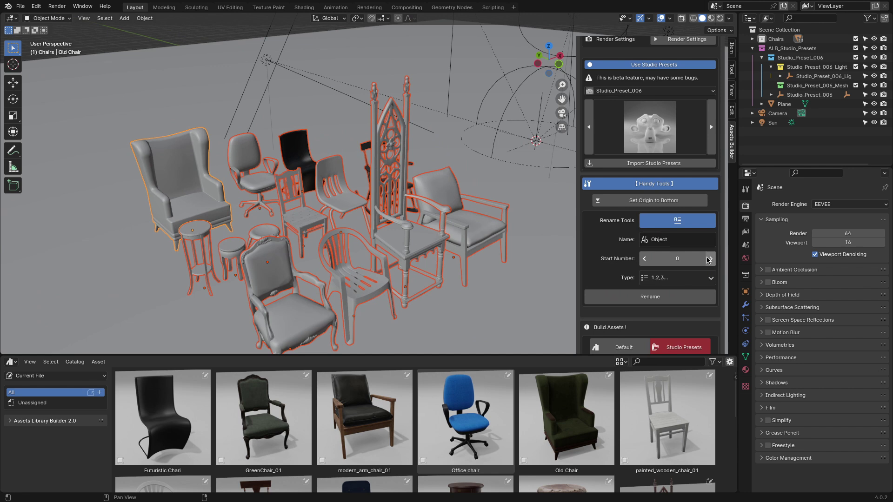
pyautogui.click(710, 258)
pyautogui.click(681, 244)
pyautogui.write('Cha')
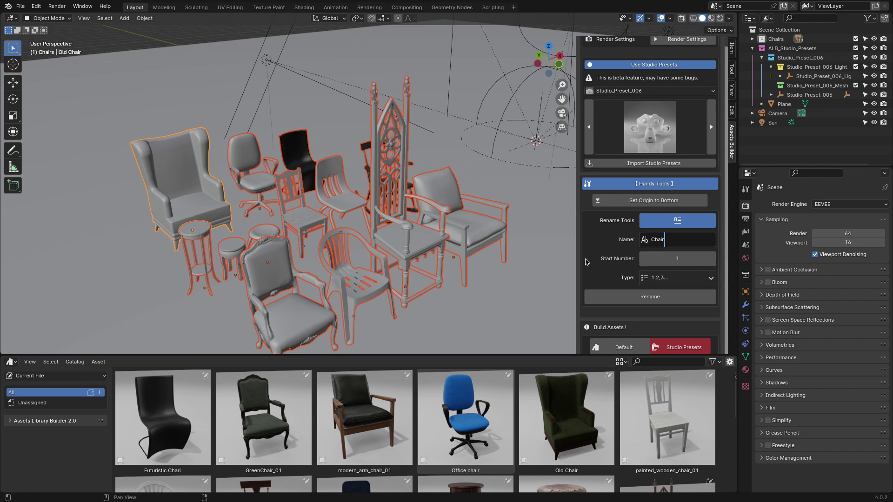
pyautogui.write('ir')
pyautogui.press('Return')
# - Expand the Chairs collection in the outliner and batch-rename its selected objects with the Chair name and 1,2,3... numbering
pyautogui.click(752, 39)
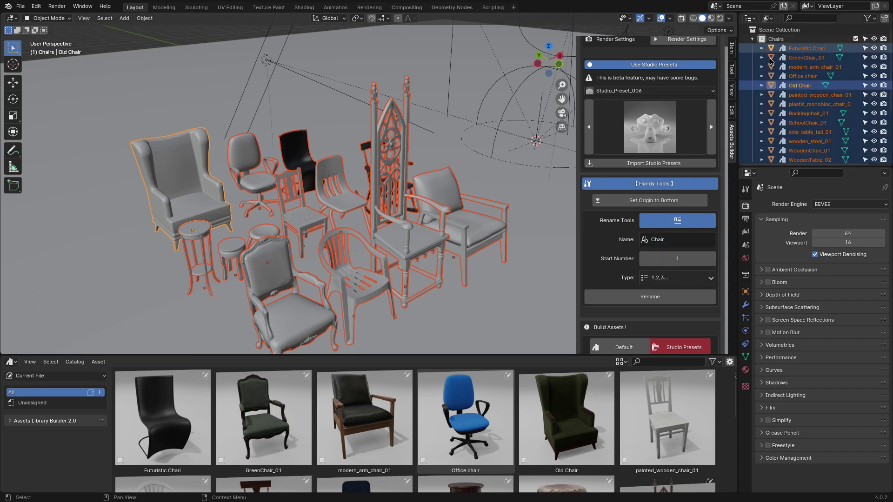
pyautogui.scroll(-2, 771, 60)
pyautogui.click(649, 297)
# - Rename the selected chairs again using the base name Chair_ and the 01,02,03... numbering type
pyautogui.click(680, 239)
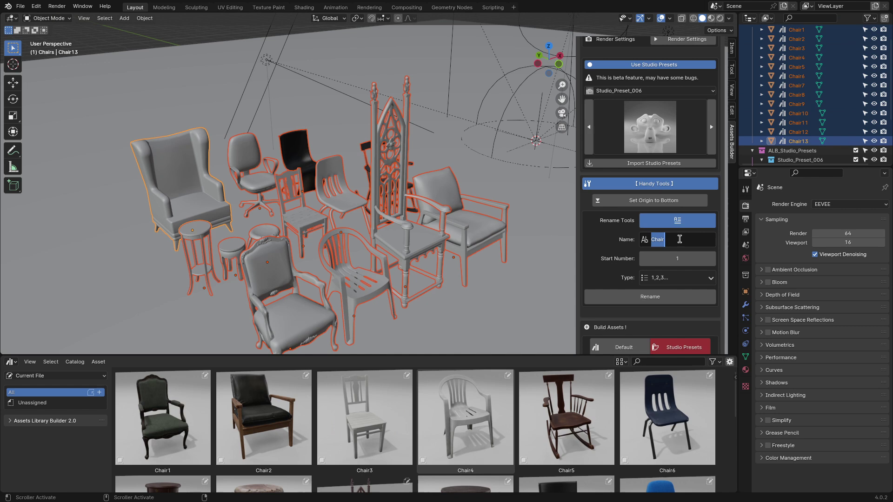
pyautogui.click(679, 243)
pyautogui.write('_')
pyautogui.click(677, 278)
pyautogui.click(670, 304)
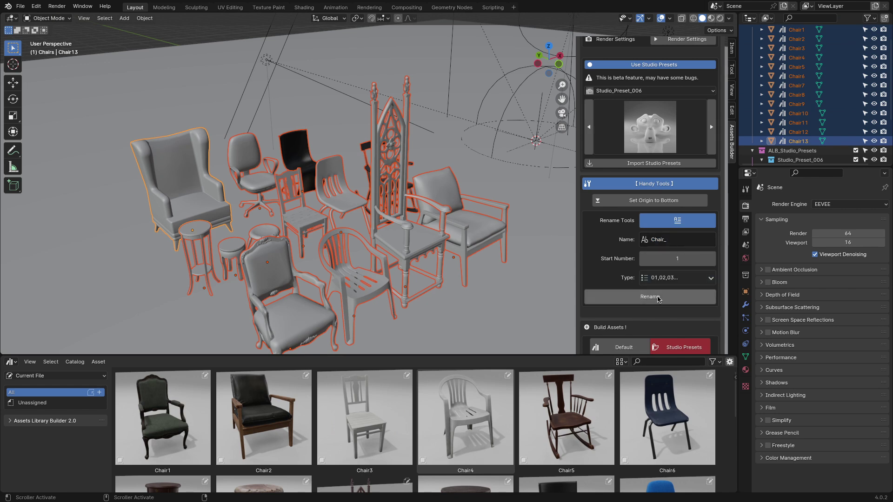
pyautogui.click(649, 296)
pyautogui.scroll(2, 807, 55)
pyautogui.scroll(-4, 807, 55)
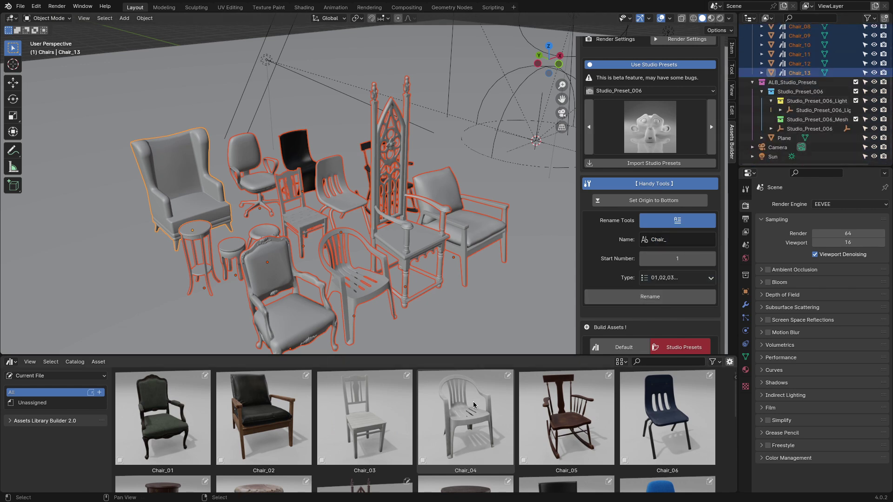
pyautogui.scroll(-3, 409, 432)
pyautogui.scroll(3, 409, 432)
# - Show the metadata details of the Chair_06 asset in the asset browser
pyautogui.click(658, 421)
pyautogui.press('n')
pyautogui.scroll(10, 644, 199)
pyautogui.scroll(10, 644, 199)
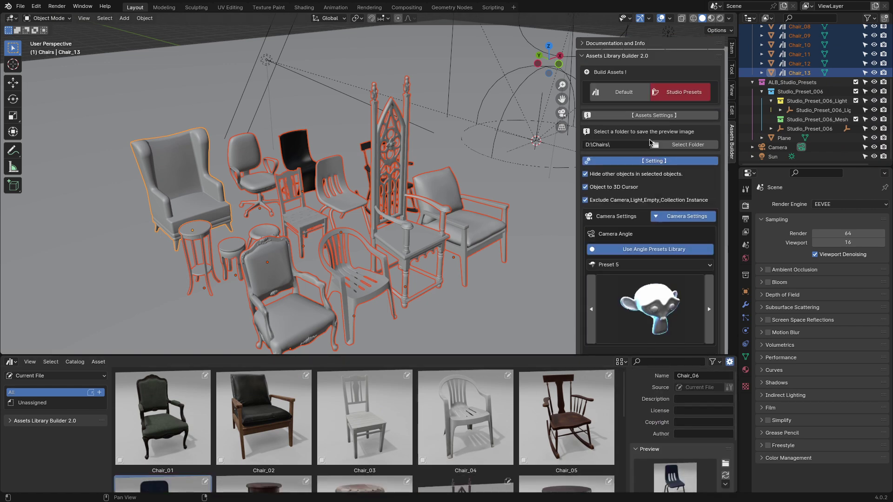
# - Rebuild the assets with author Author, description Chair model, tags chair and modern, and removal of existing tags enabled
pyautogui.moveTo(580, 138); pyautogui.dragTo(536, 137)
pyautogui.click(624, 128)
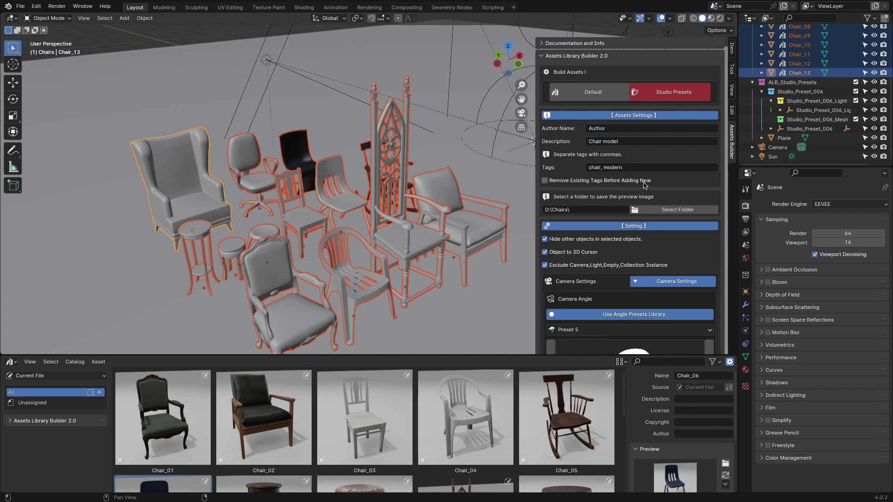
pyautogui.click(606, 181)
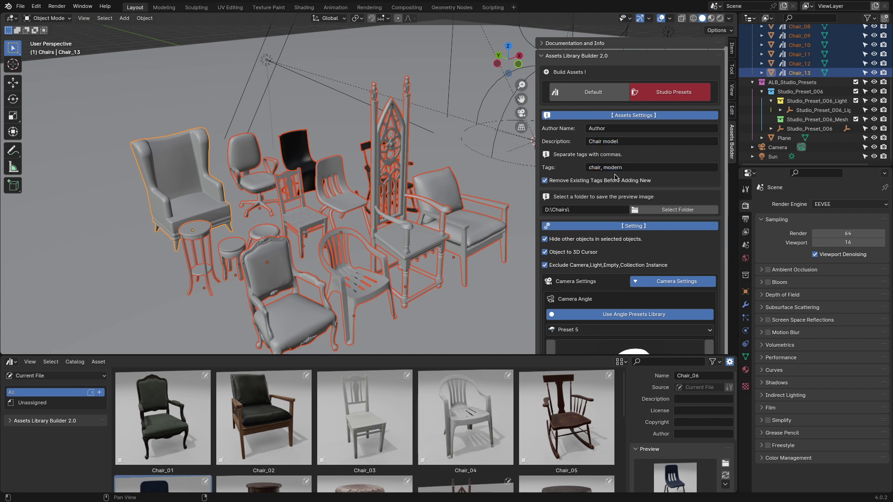
pyautogui.click(666, 93)
# - Examine the description, author and tags of the Chair_05 asset
pyautogui.click(567, 419)
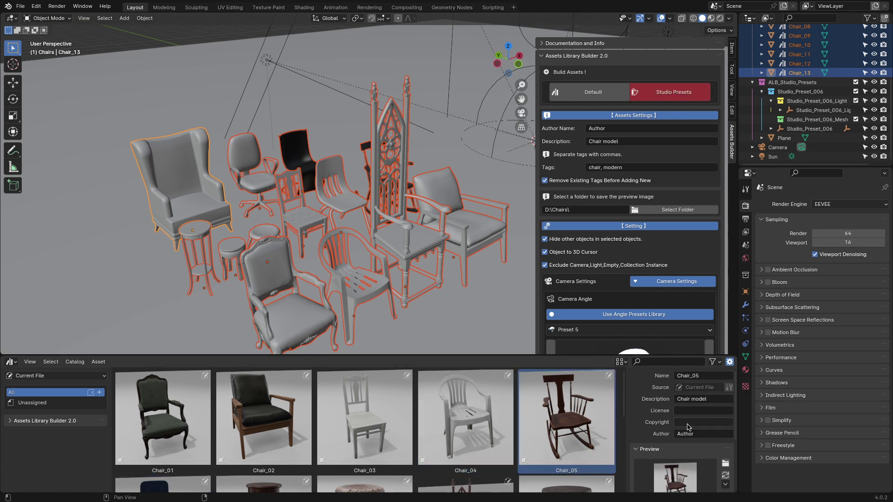
pyautogui.scroll(-3, 668, 424)
pyautogui.click(657, 457)
pyautogui.click(657, 449)
pyautogui.click(658, 457)
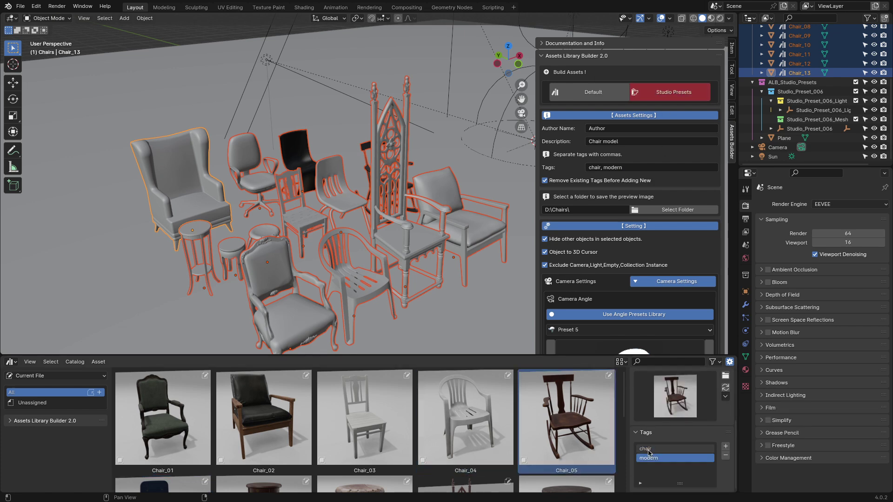
pyautogui.scroll(-3, 551, 413)
pyautogui.click(549, 412)
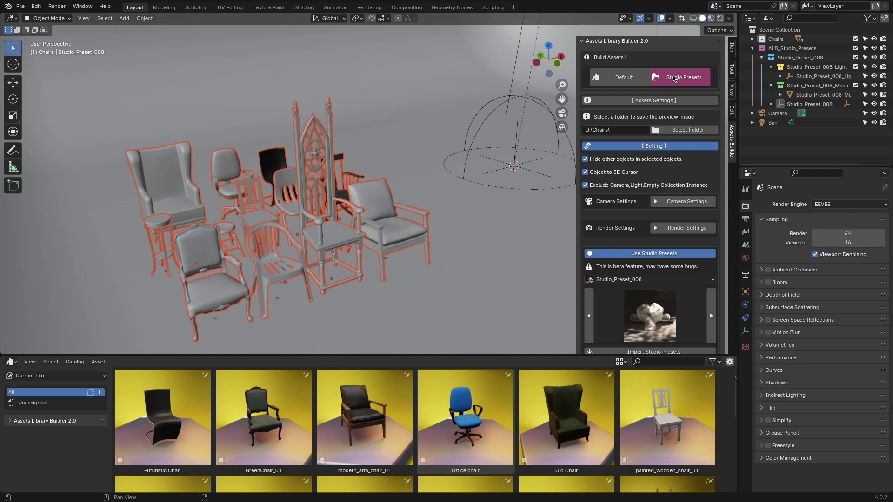
# - Rebuild the chair previews with the lights and backdrop of Studio_Preset_008
pyautogui.click(674, 78)
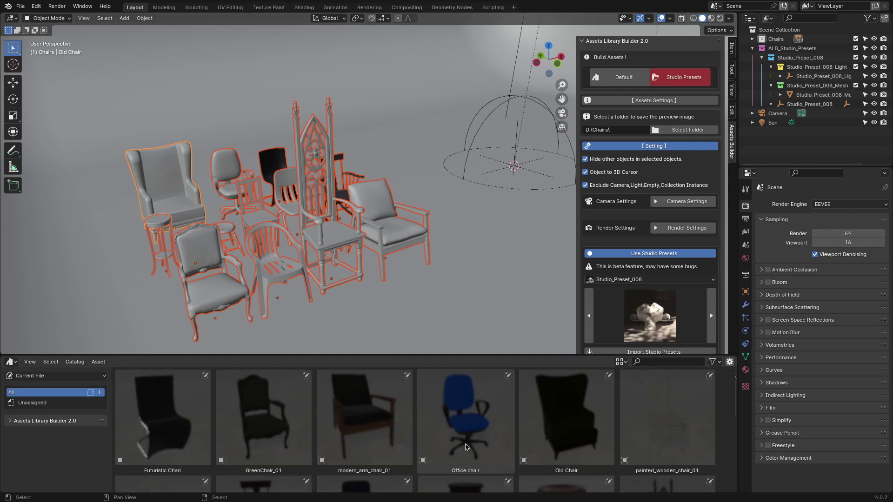
# - Set the render engine to Cycles on GPU Compute with the render's max samples at 64
pyautogui.click(837, 204)
pyautogui.click(830, 228)
pyautogui.click(846, 228)
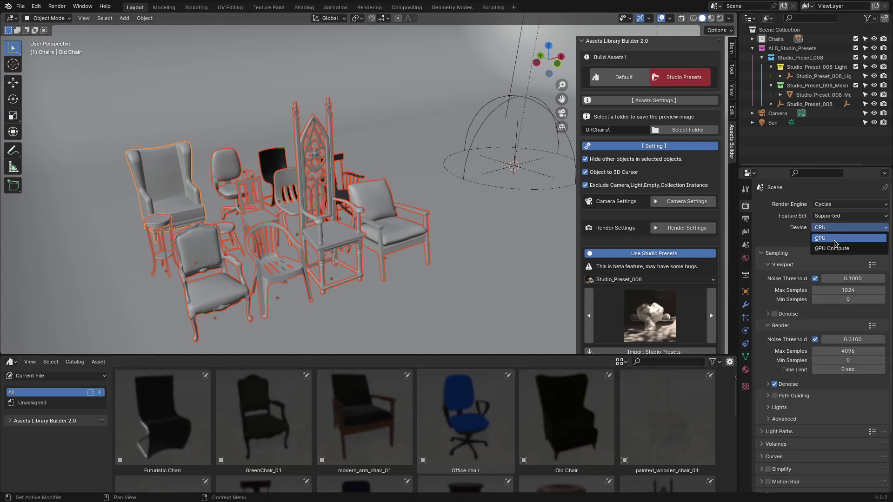
pyautogui.click(837, 235)
pyautogui.click(833, 350)
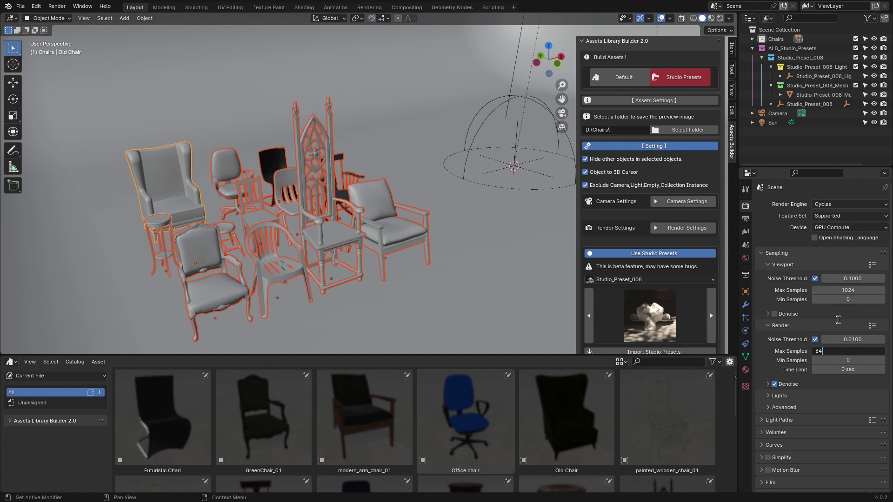
pyautogui.write('64')
pyautogui.press('Return')
# - Review the asset builder's render settings, studio preset and camera settings, and collapse the settings sections again
pyautogui.click(687, 228)
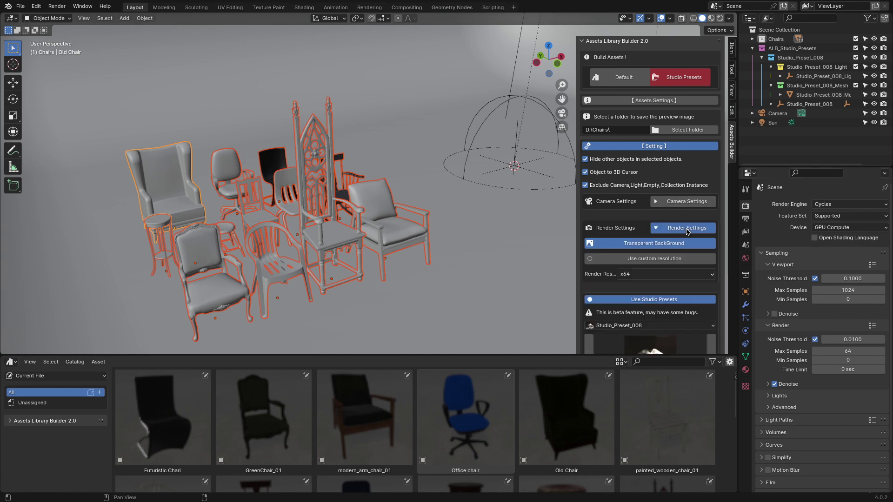
pyautogui.scroll(-5, 679, 223)
pyautogui.scroll(6, 670, 207)
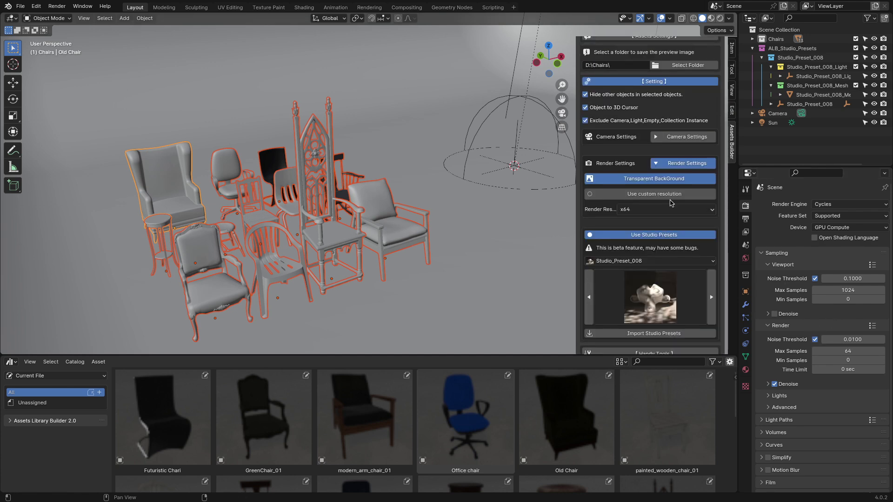
pyautogui.click(674, 209)
pyautogui.scroll(-6, 677, 256)
pyautogui.scroll(3, 679, 247)
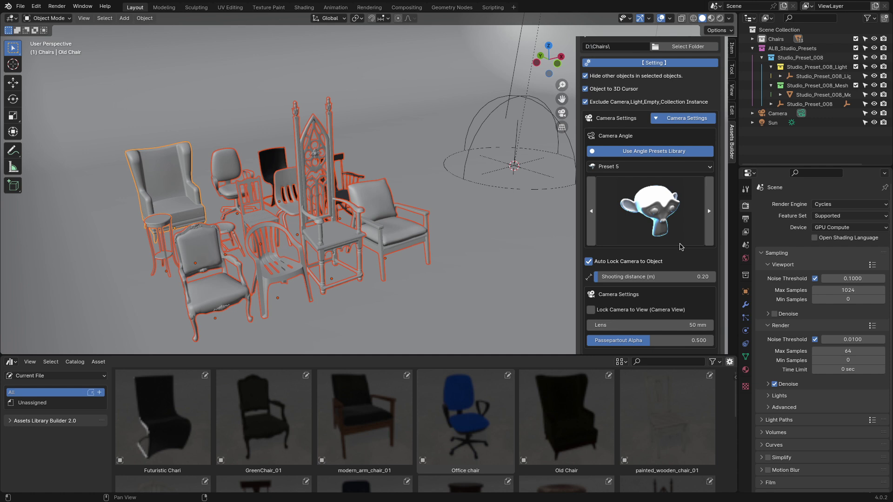
pyautogui.click(682, 157)
pyautogui.click(683, 183)
pyautogui.scroll(3, 681, 195)
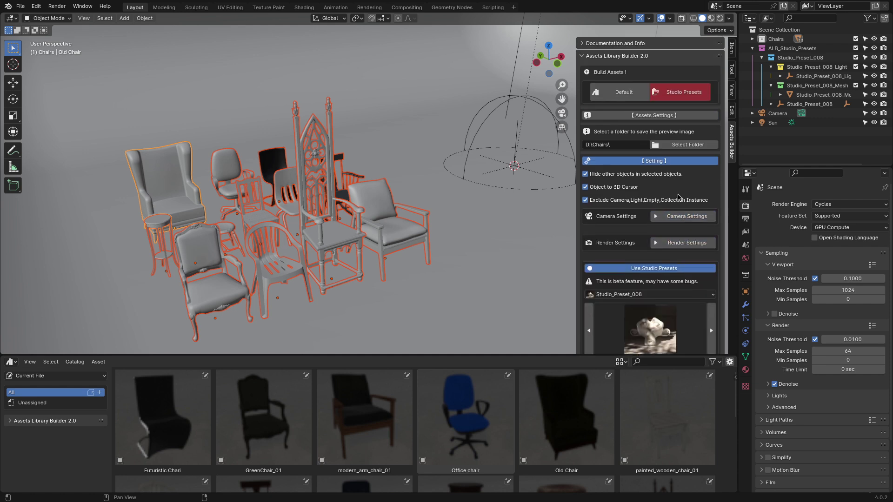